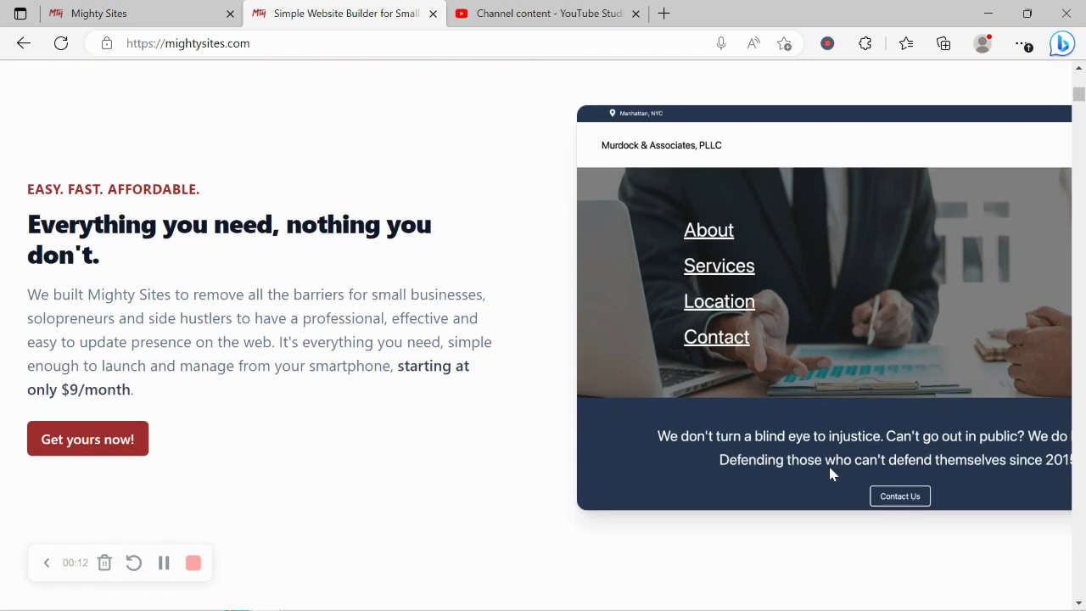
Step: Scroll through the templates article, briefly selecting the Instant templates heading
scroll(830, 473, down, 5)
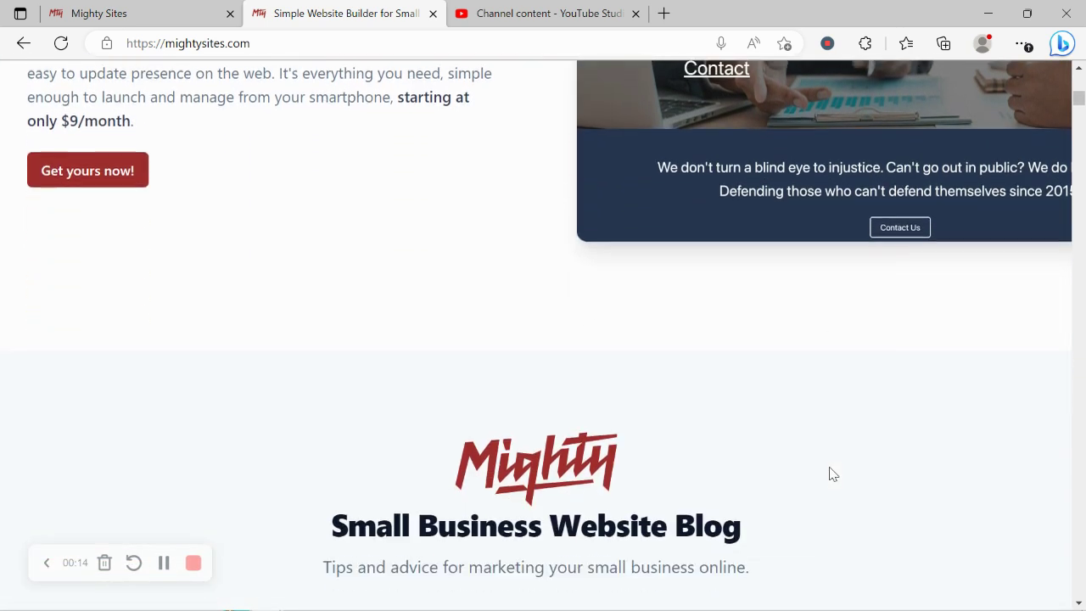
scroll(832, 473, down, 8)
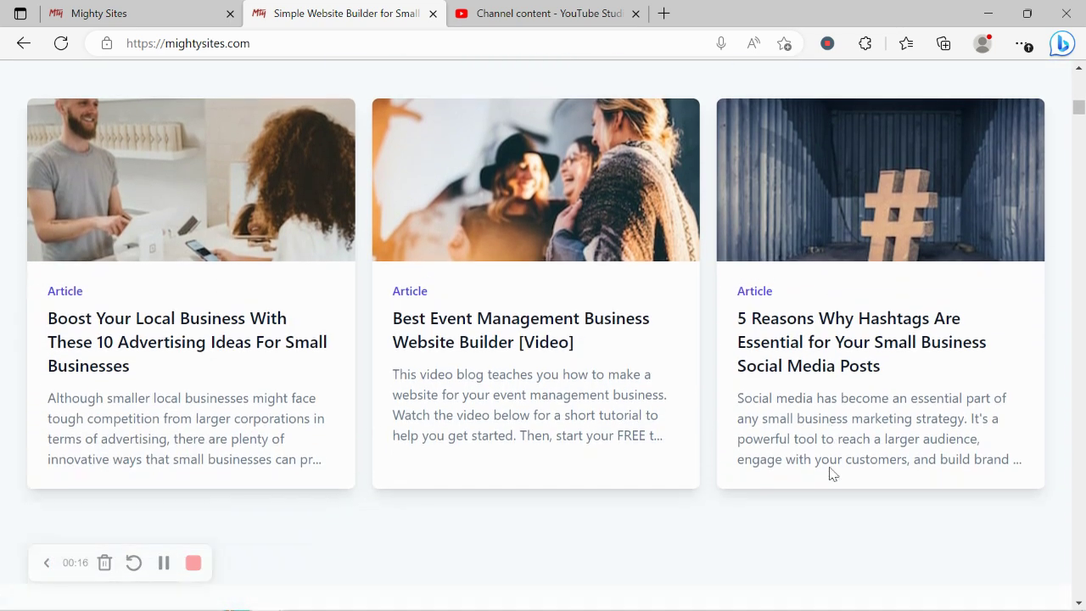
scroll(831, 475, down, 2)
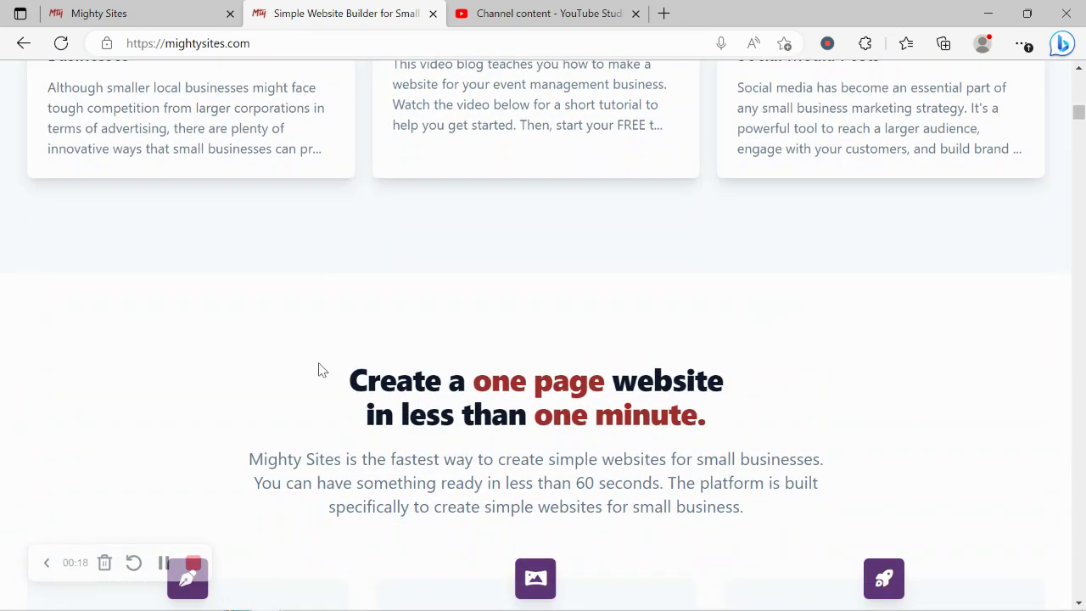
drag(320, 368, 770, 420)
click(317, 467)
scroll(316, 468, down, 4)
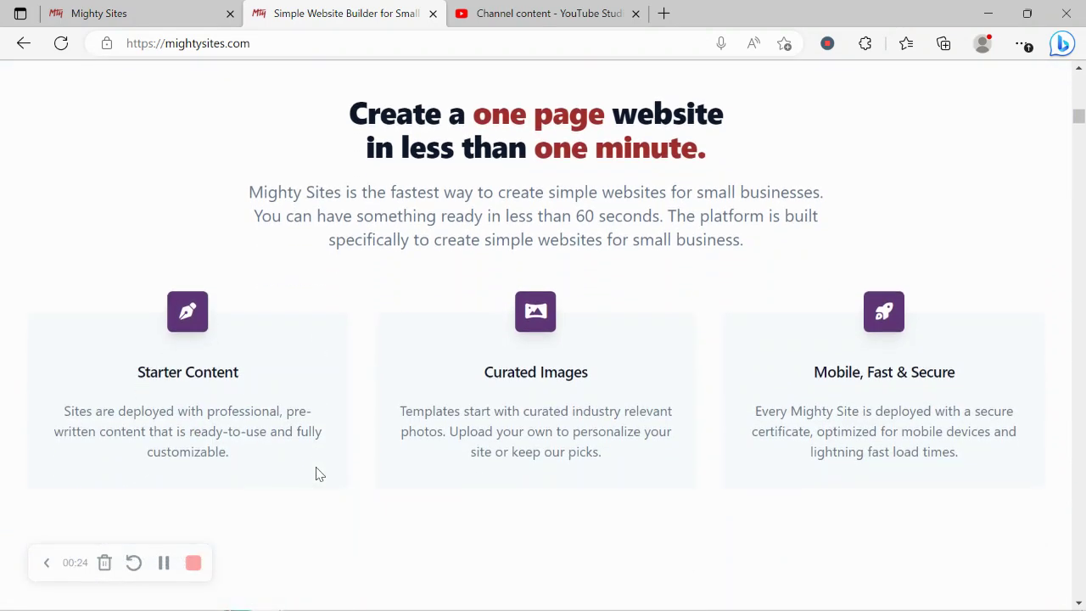
scroll(318, 471, down, 1)
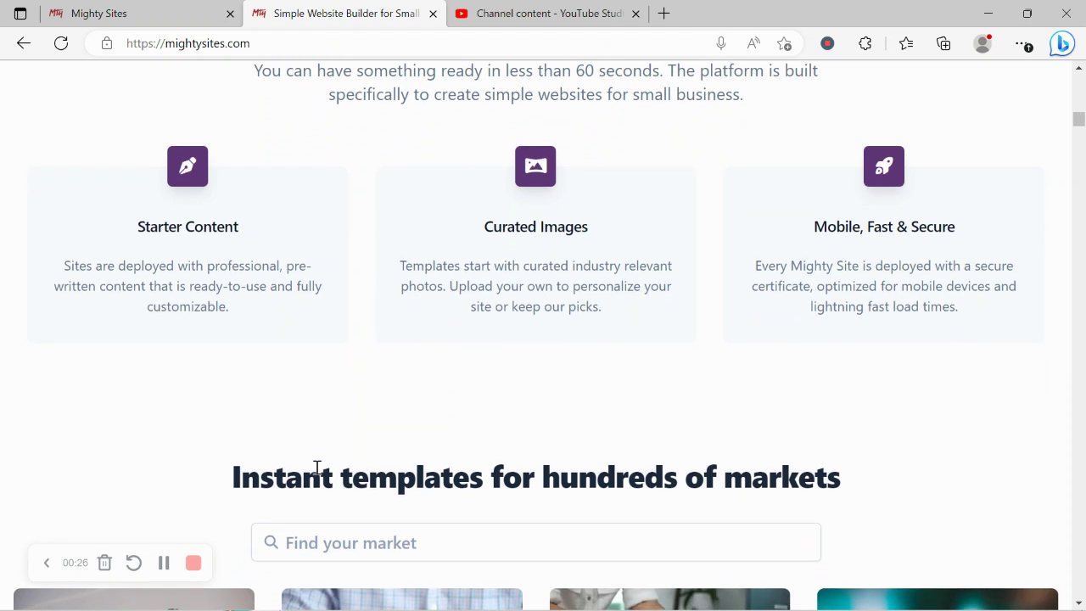
triple_click(376, 496)
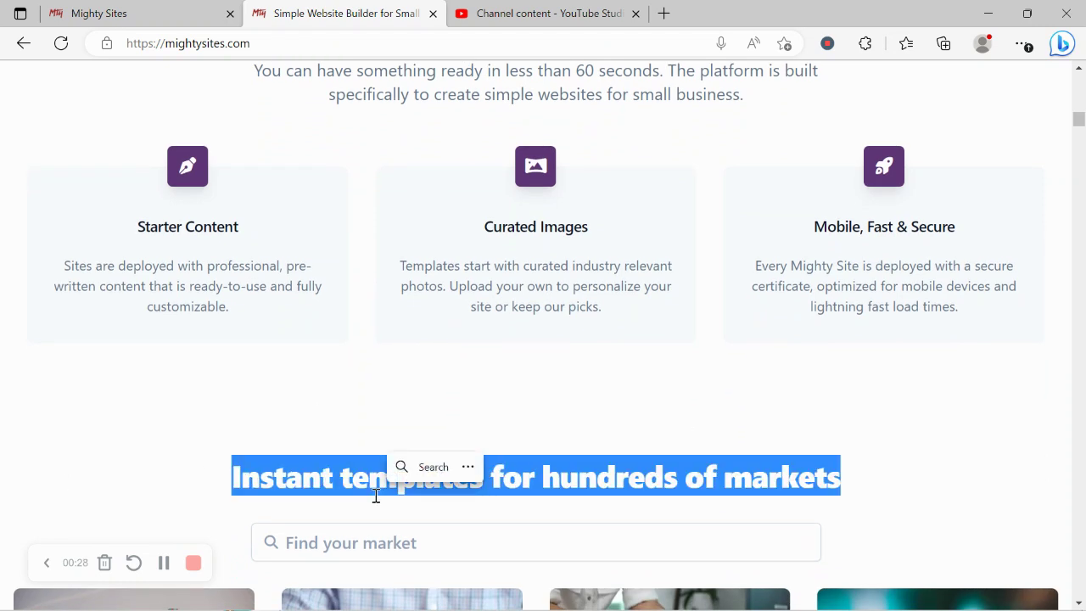
click(262, 424)
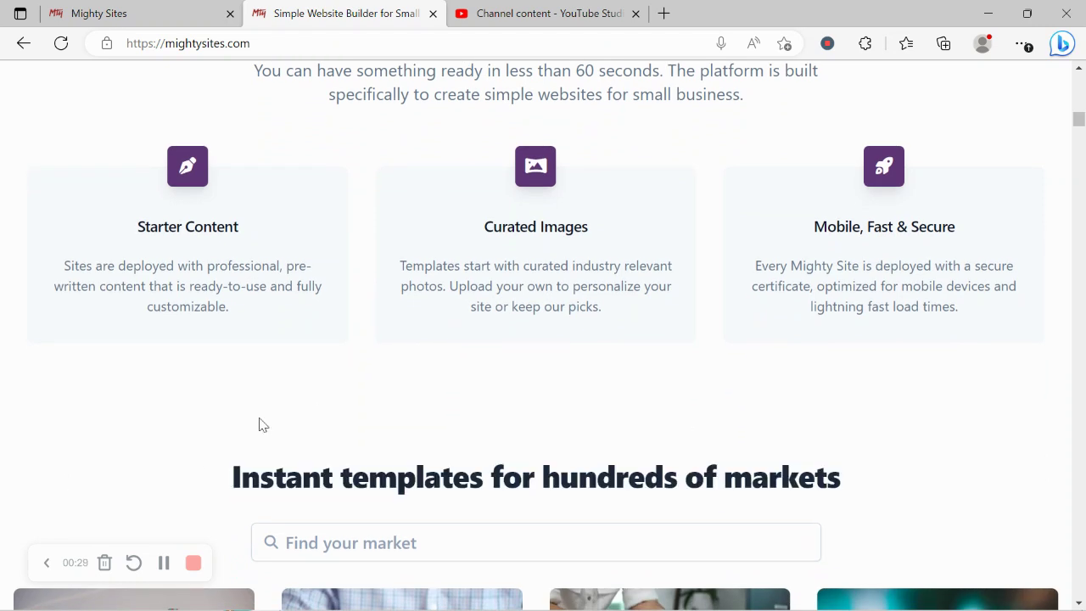
Step: Browse the Mighty Sites market templates and search the markets for 'fis'
click(191, 6)
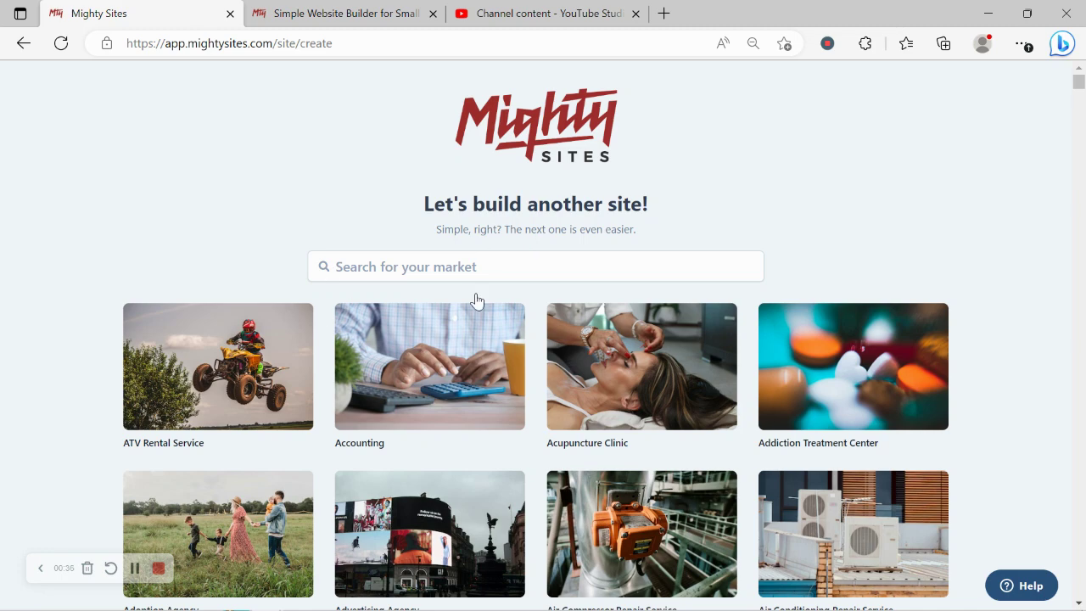
scroll(308, 197, down, 3)
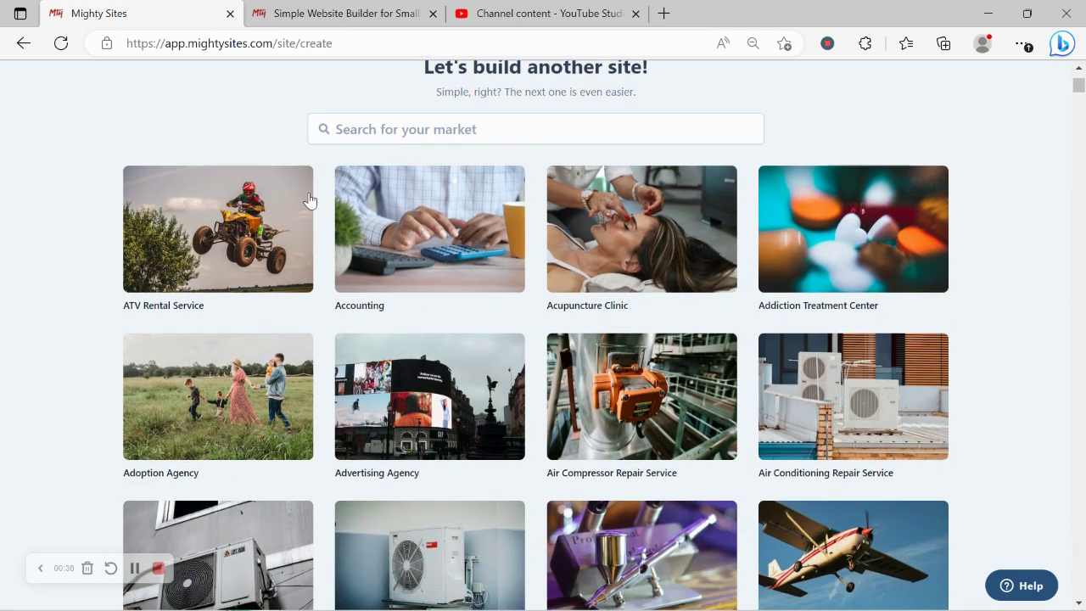
scroll(308, 200, down, 5)
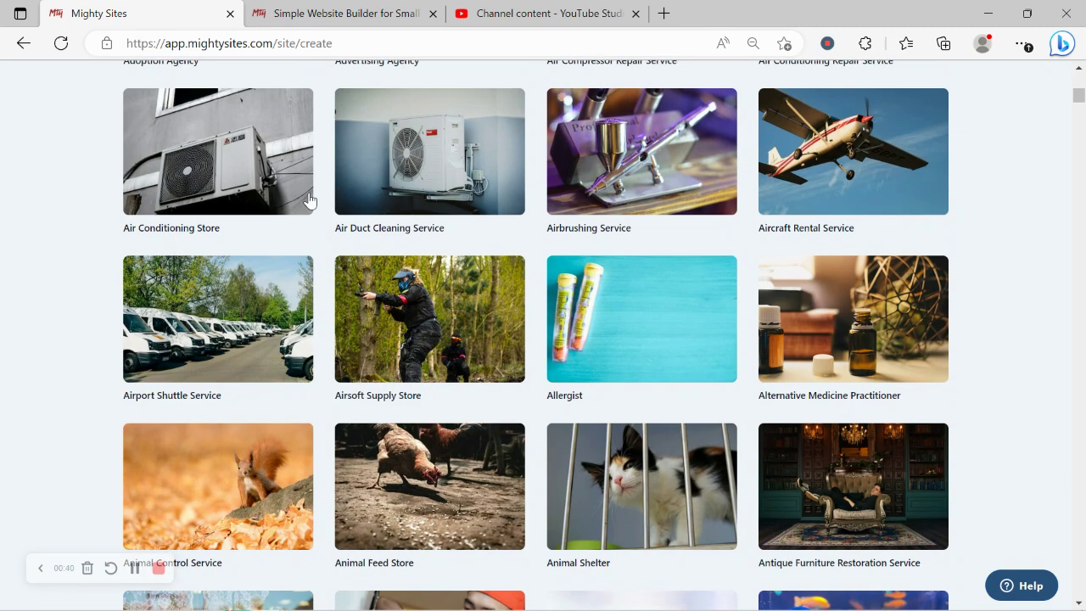
scroll(308, 200, down, 4)
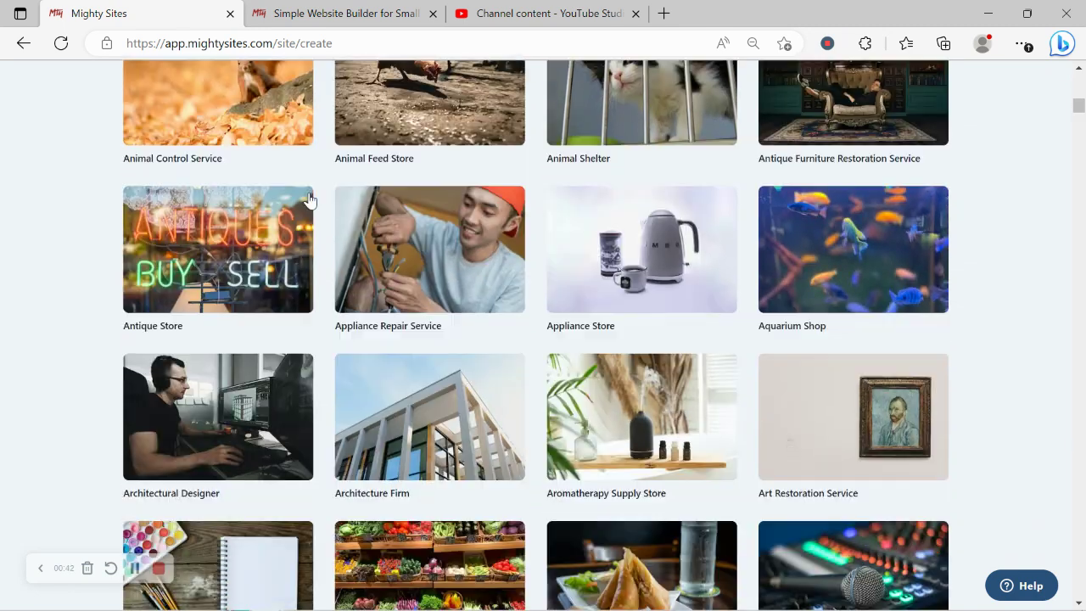
scroll(308, 199, down, 4)
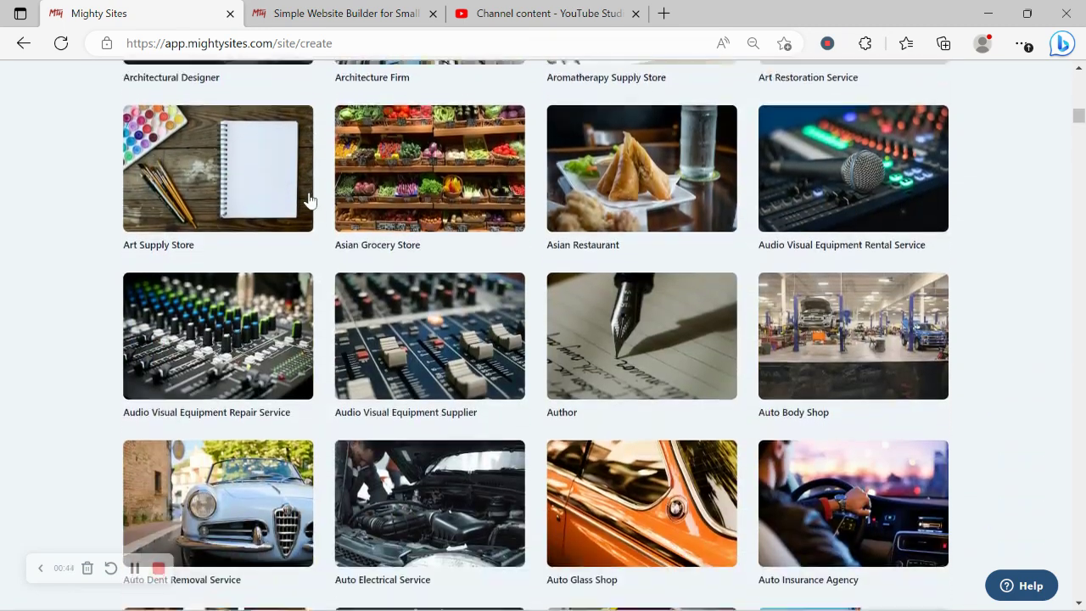
scroll(308, 199, down, 5)
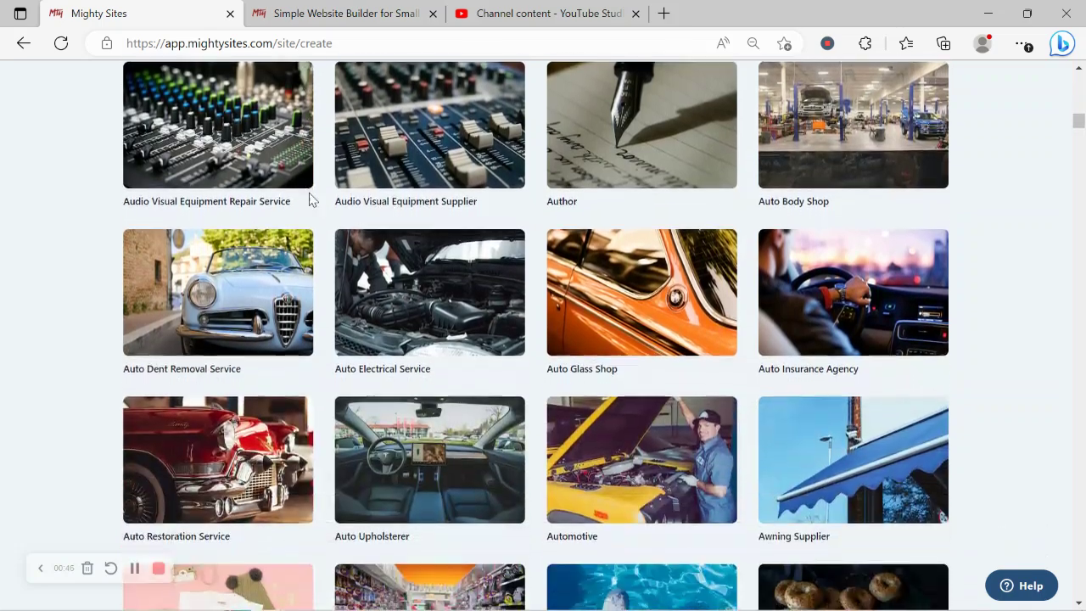
scroll(308, 199, up, 13)
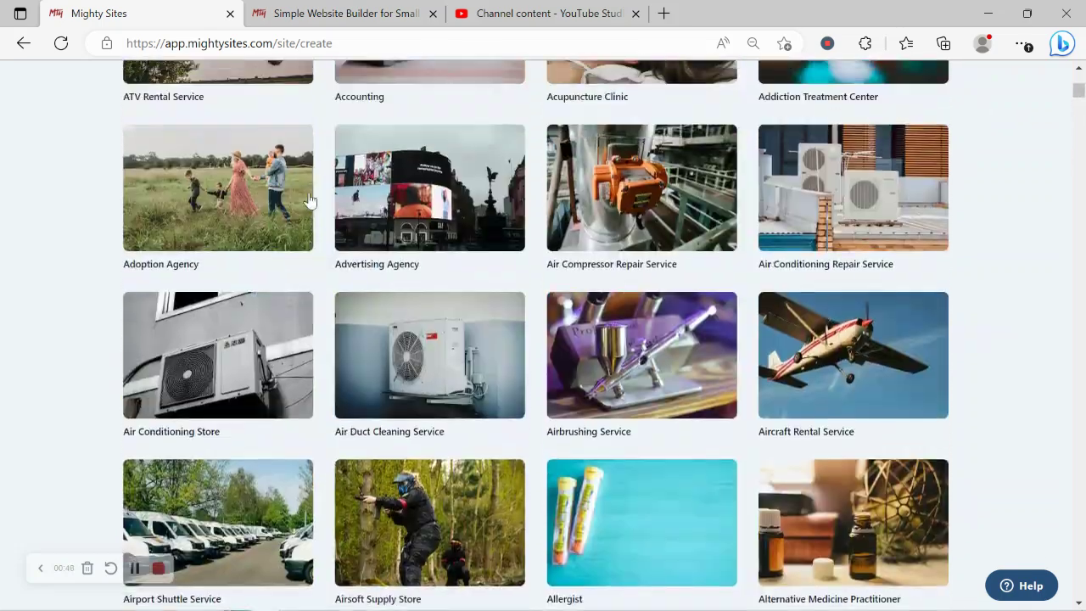
scroll(308, 200, up, 4)
click(402, 273)
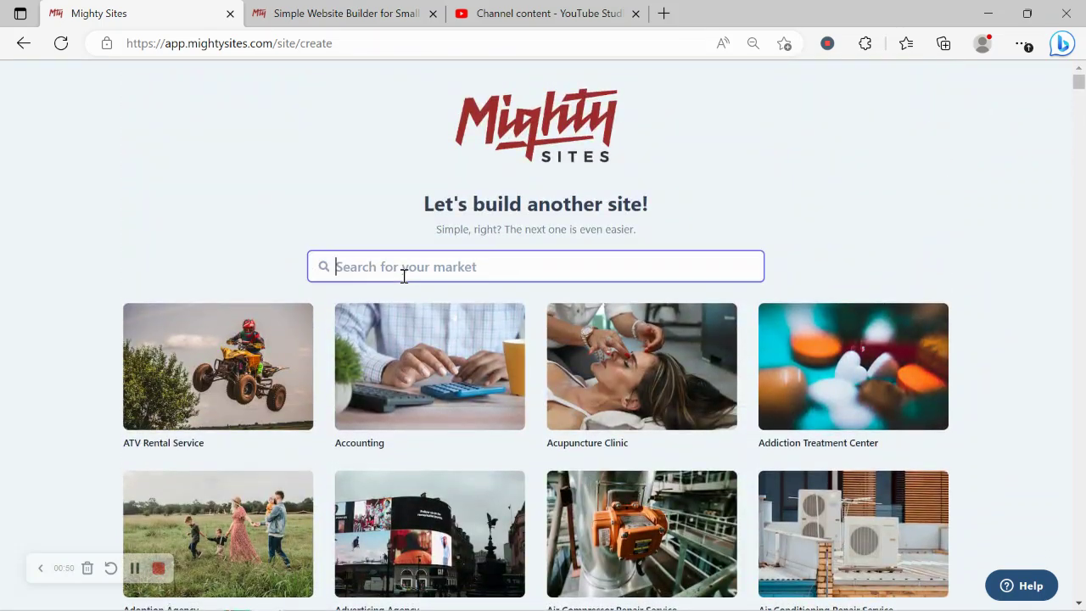
text(fis)
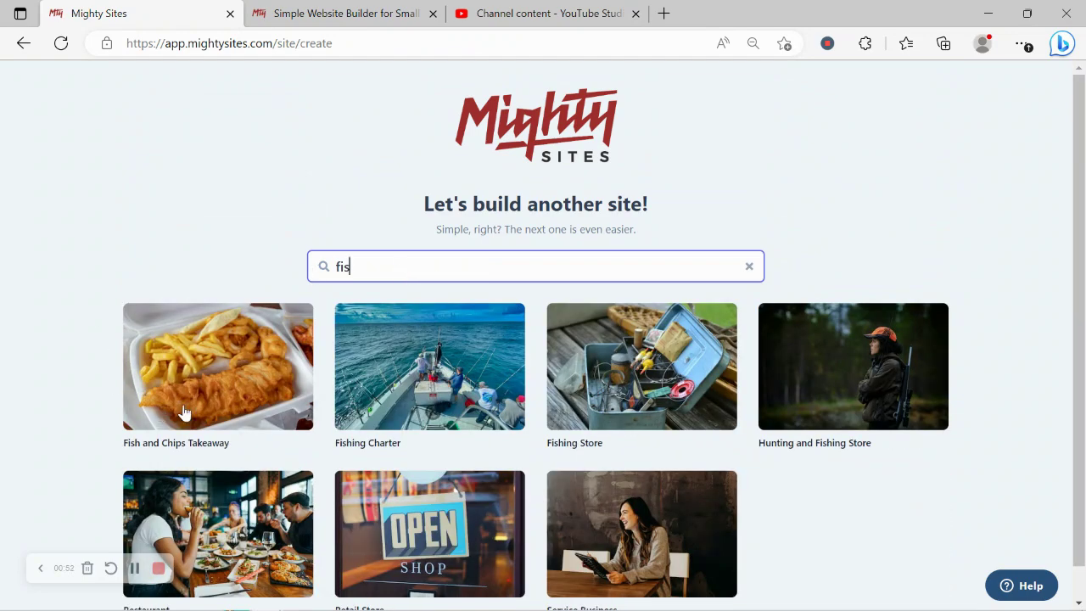
Step: Pick the Fish and Chips Takeaway template and name the company Rochelle's Fish and Chips
click(215, 370)
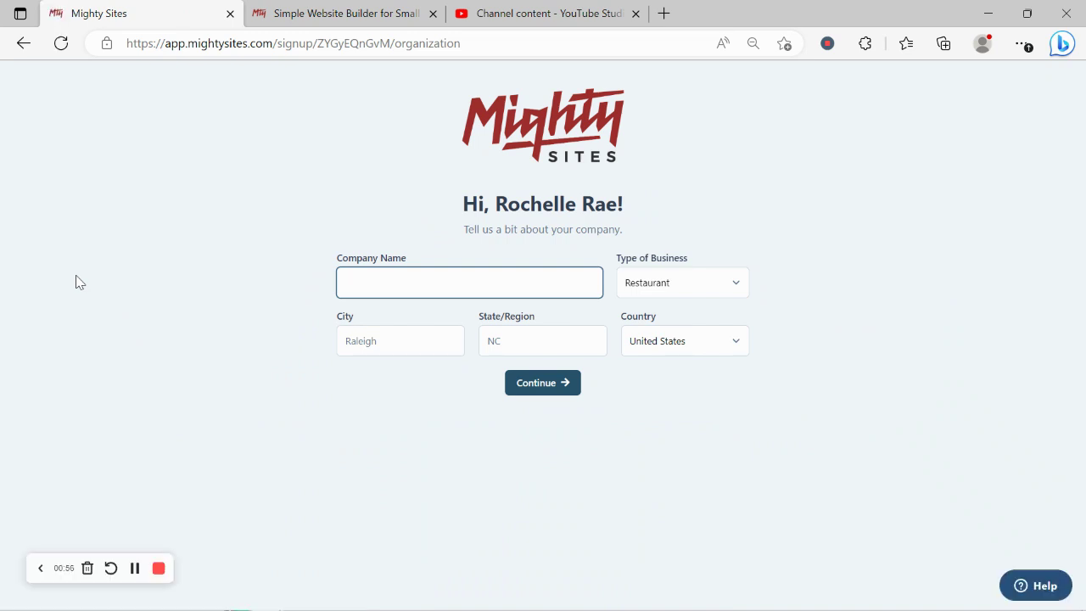
key(Caps_Lock)
text(R)
key(Caps_Lock)
text(ochelle's)
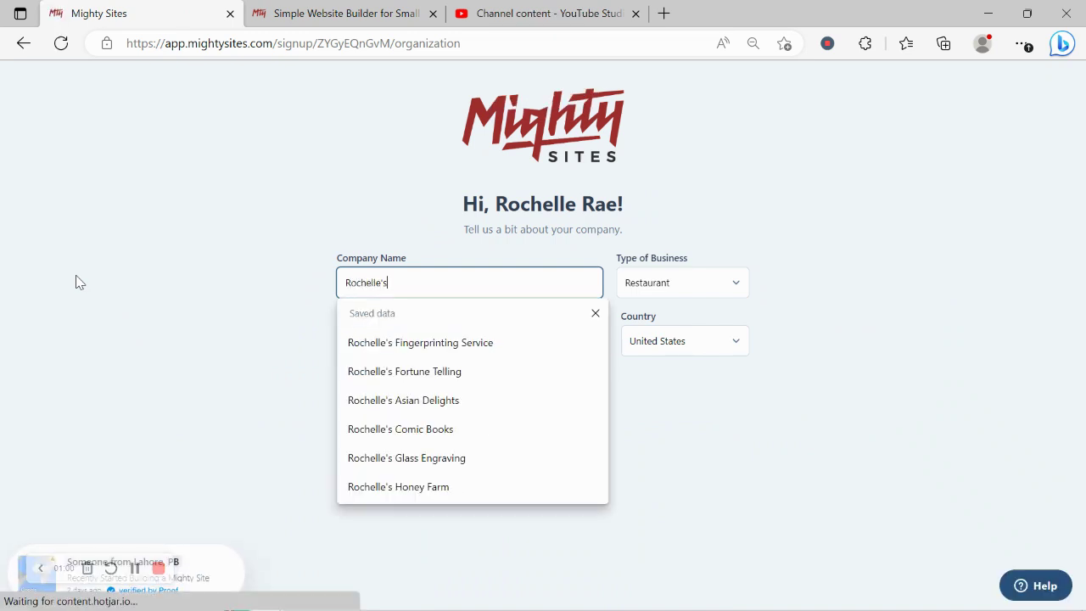
key(Caps_Lock)
text(F)
key(Caps_Lock)
text(i)
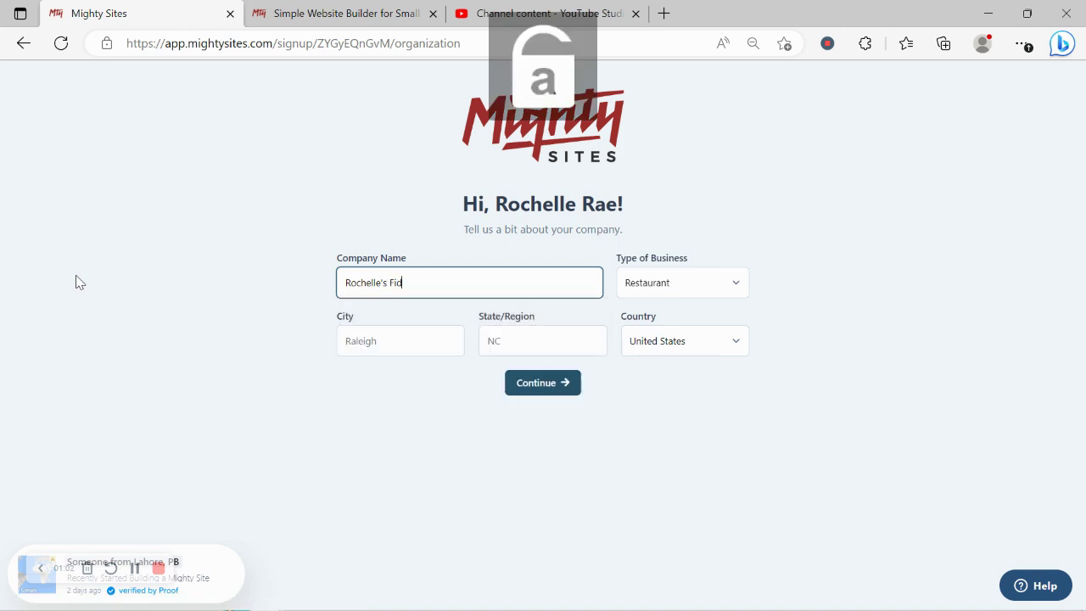
text(sh ans)
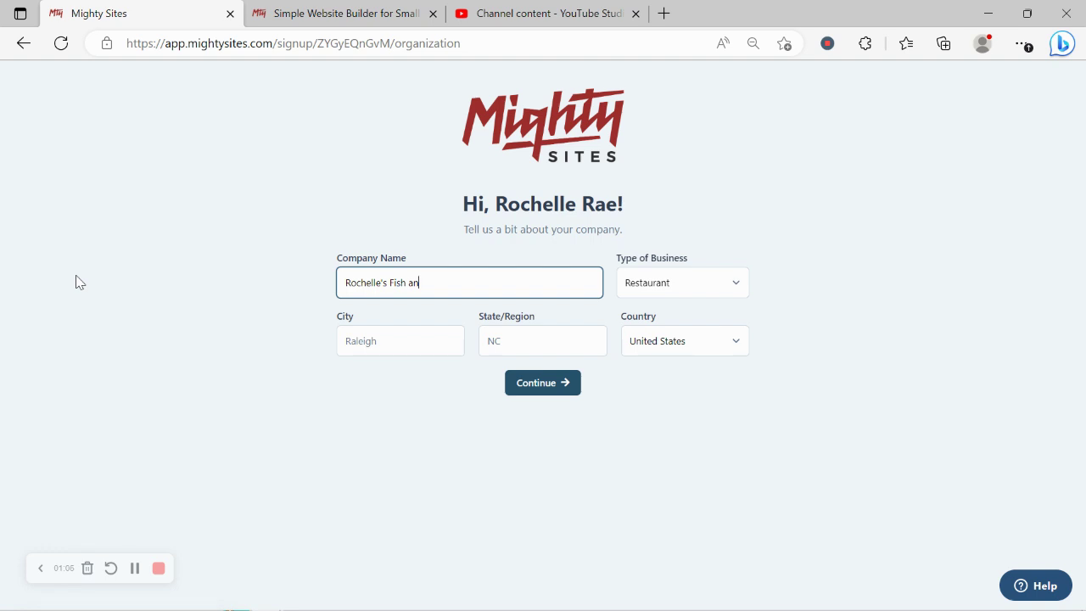
key(Caps_Lock)
text(C)
key(Caps_Lock)
text(hips)
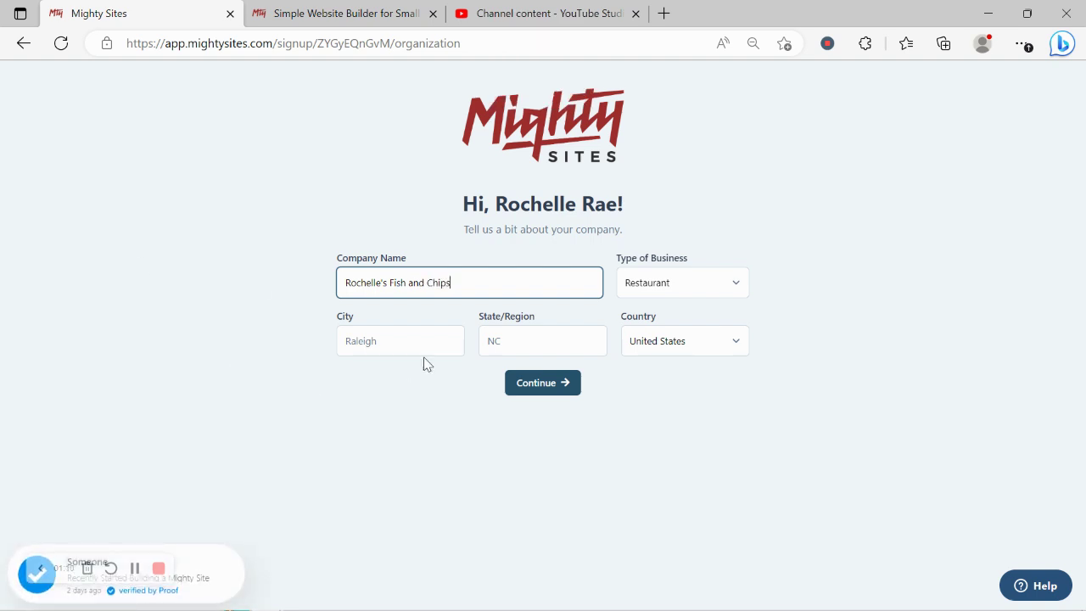
Step: Enter Denver as the city and Colorado as the state, then submit the details
click(448, 337)
key(Caps_Lock)
text(D)
key(Caps_Lock)
text(enver)
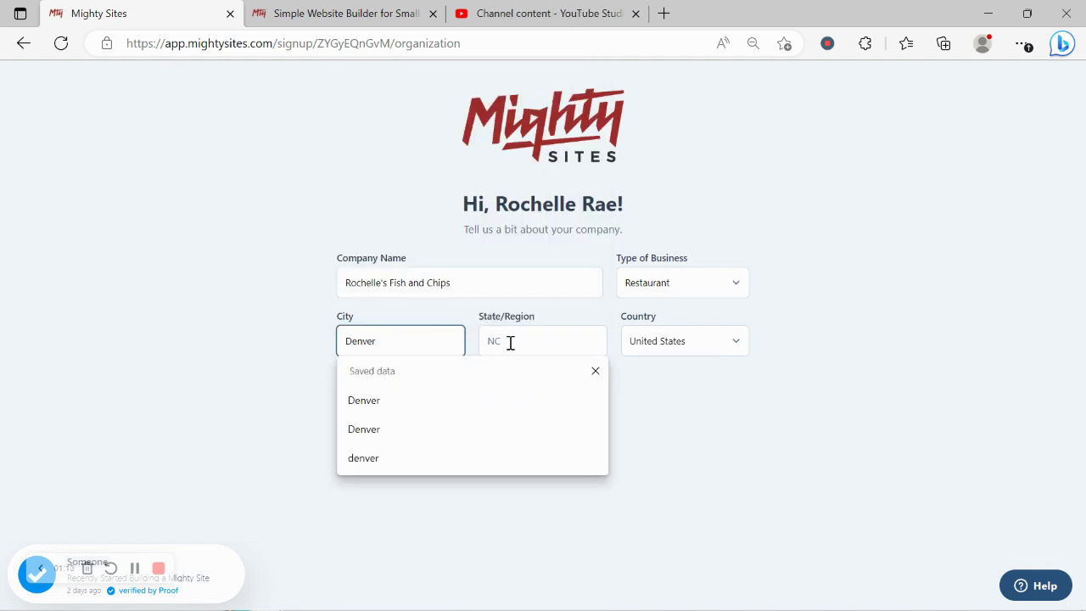
click(510, 342)
key(Caps_Lock)
text(C)
key(Caps_Lock)
text(olorado)
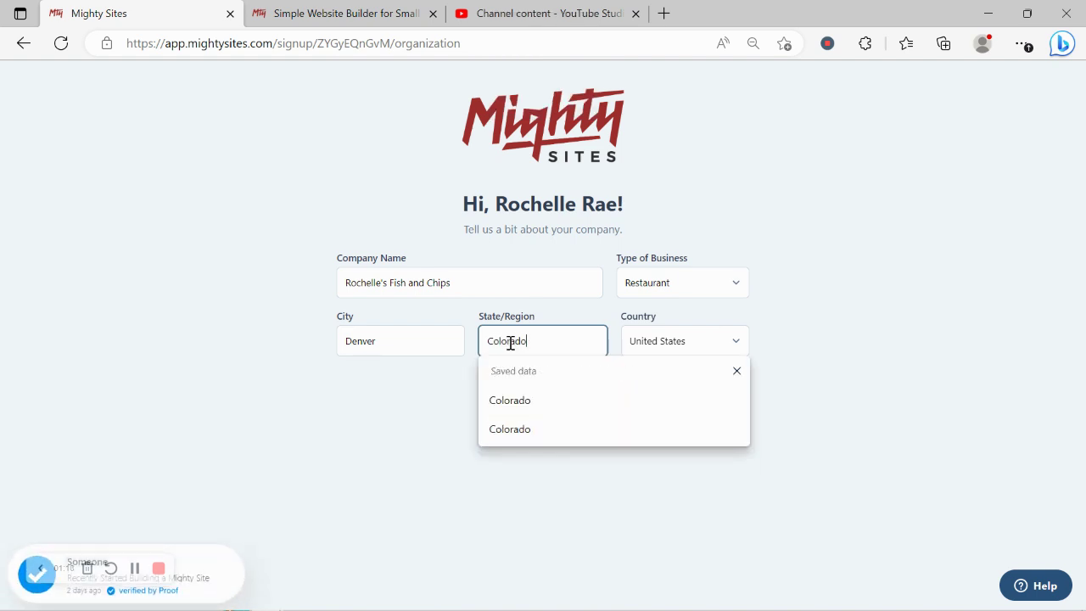
click(689, 295)
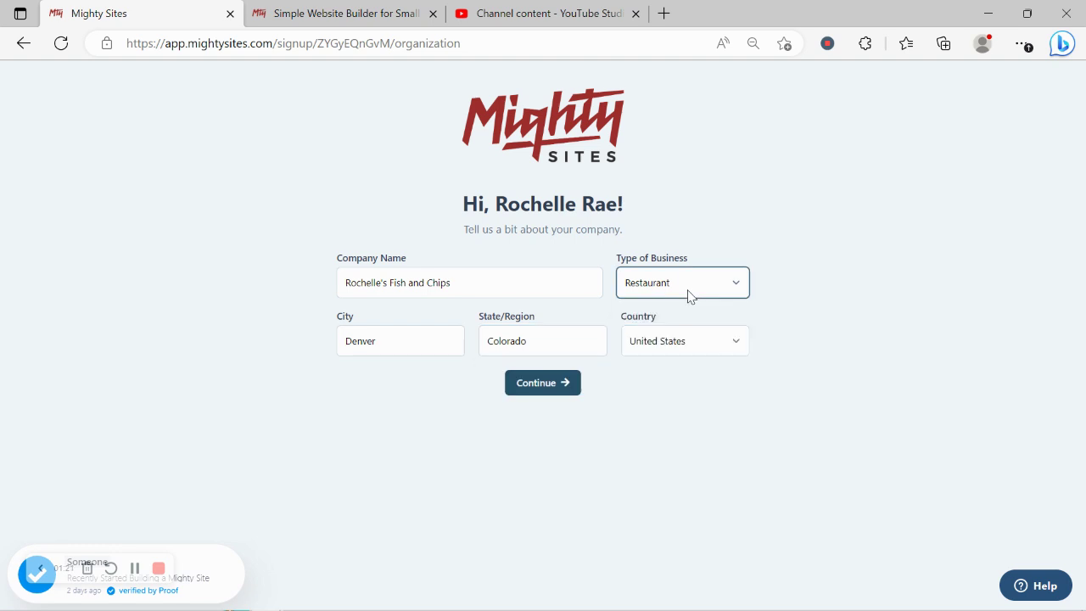
click(540, 388)
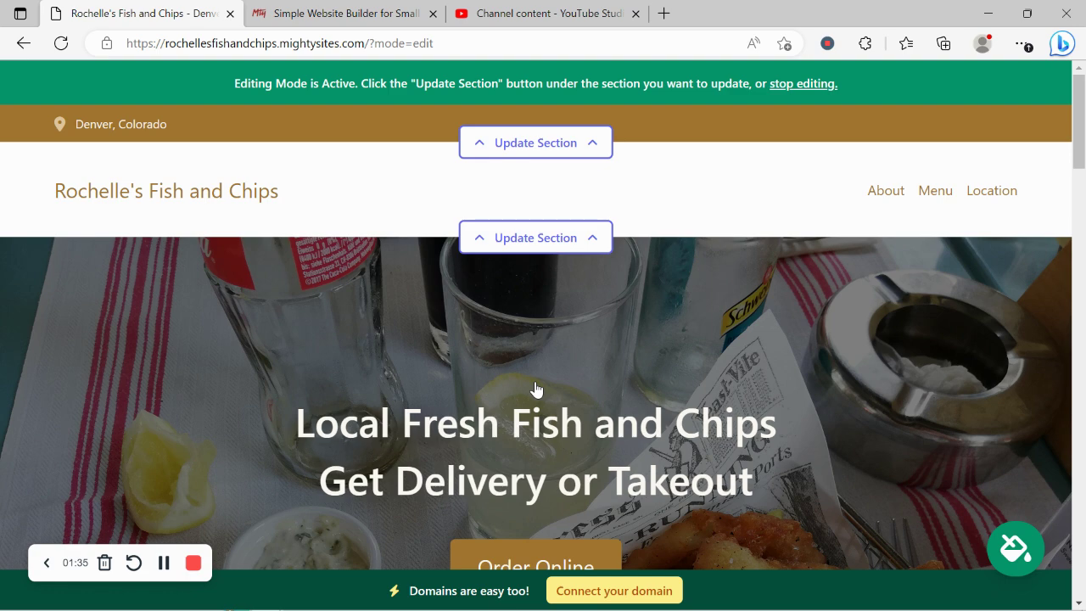
scroll(536, 390, down, 7)
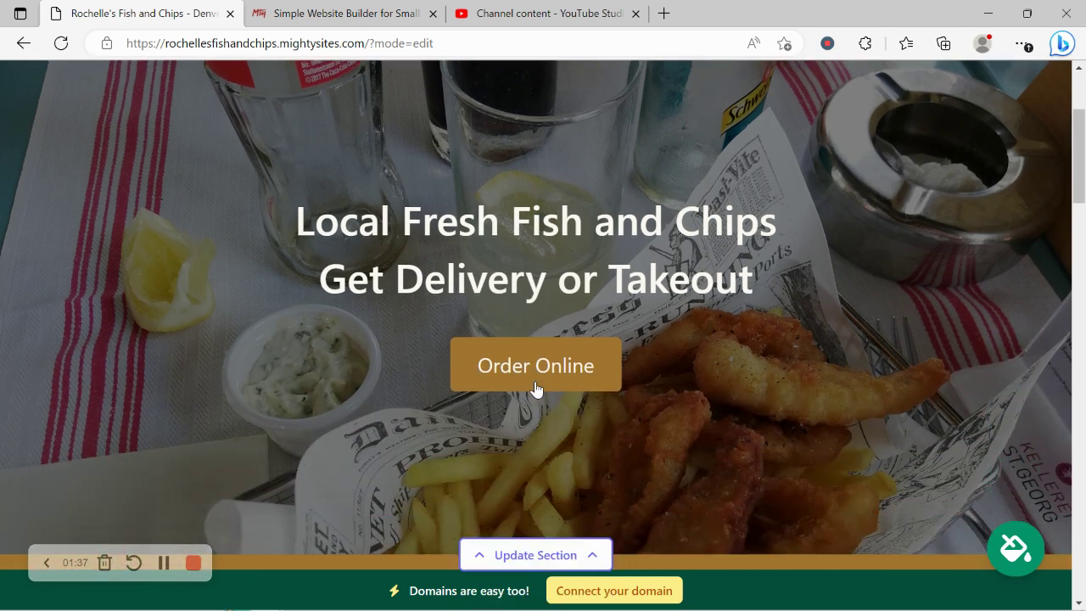
scroll(535, 389, down, 10)
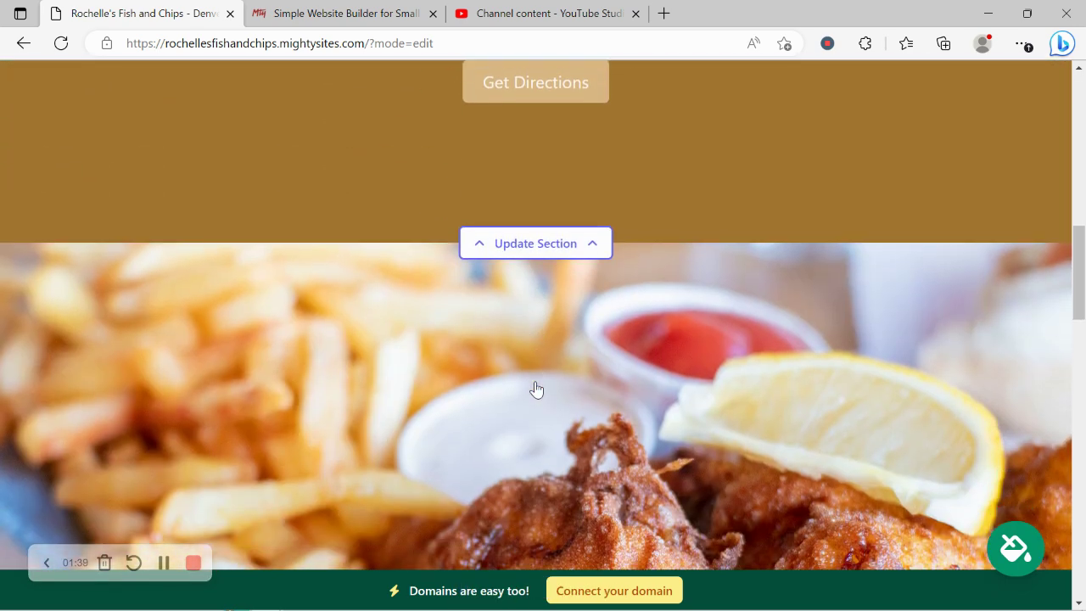
scroll(535, 389, down, 3)
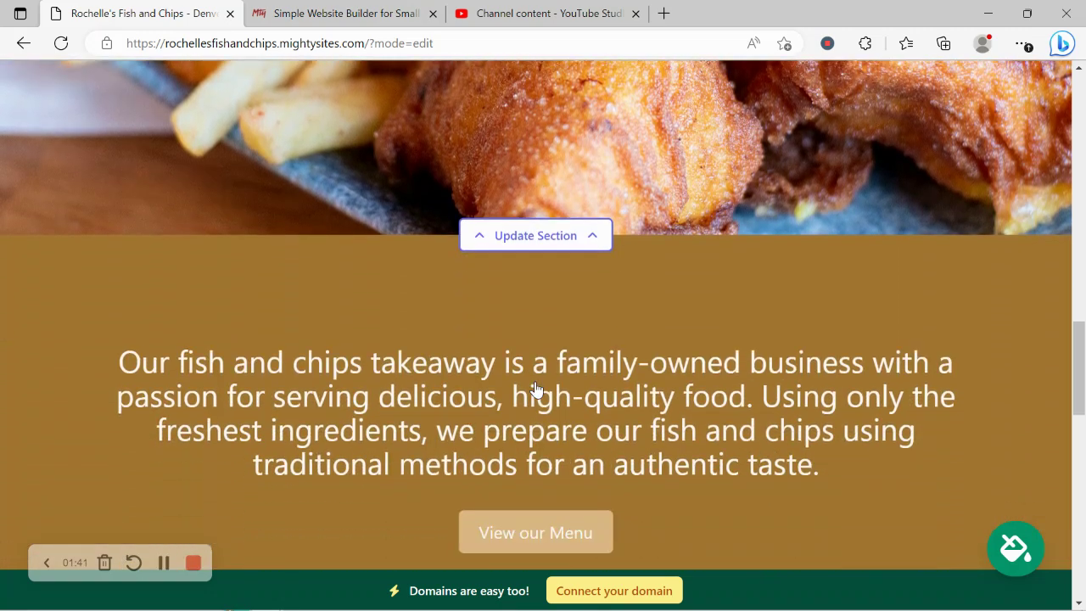
drag(79, 351, 899, 473)
click(502, 353)
scroll(502, 353, down, 5)
scroll(502, 359, down, 3)
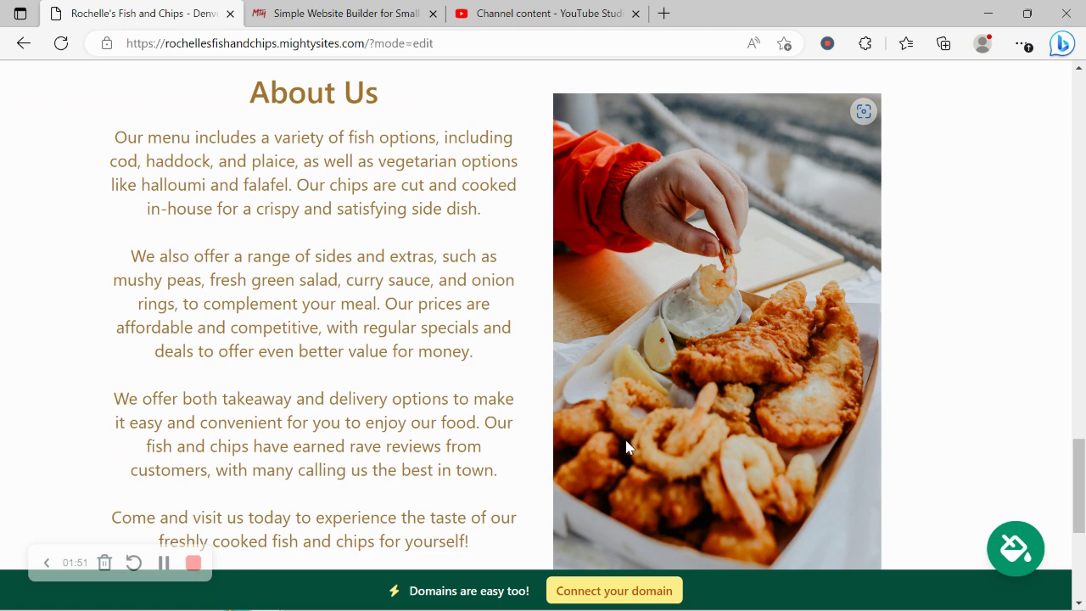
scroll(625, 447, down, 4)
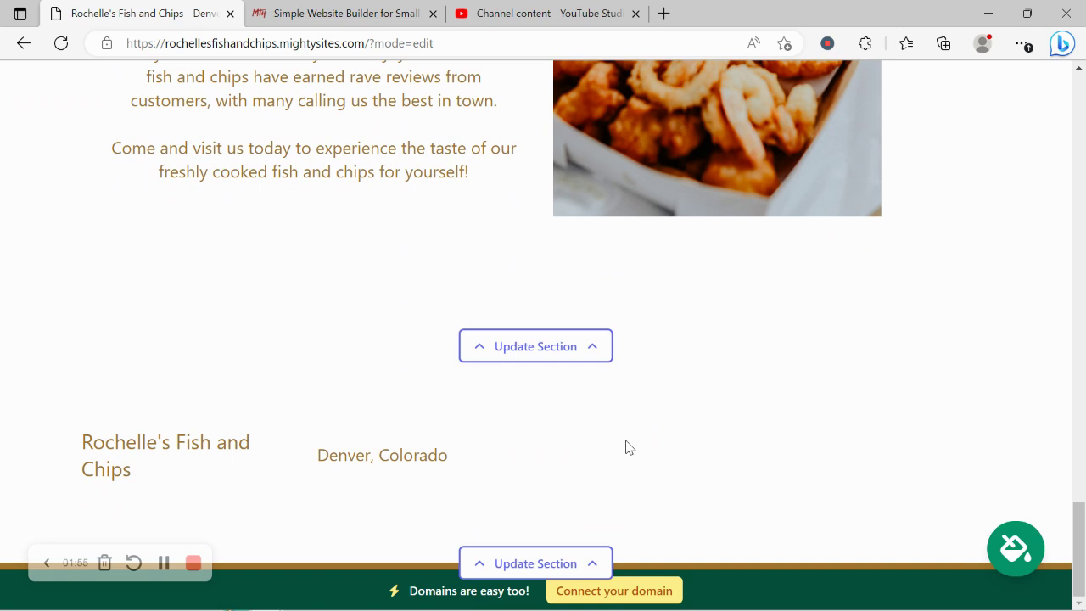
scroll(628, 447, up, 4)
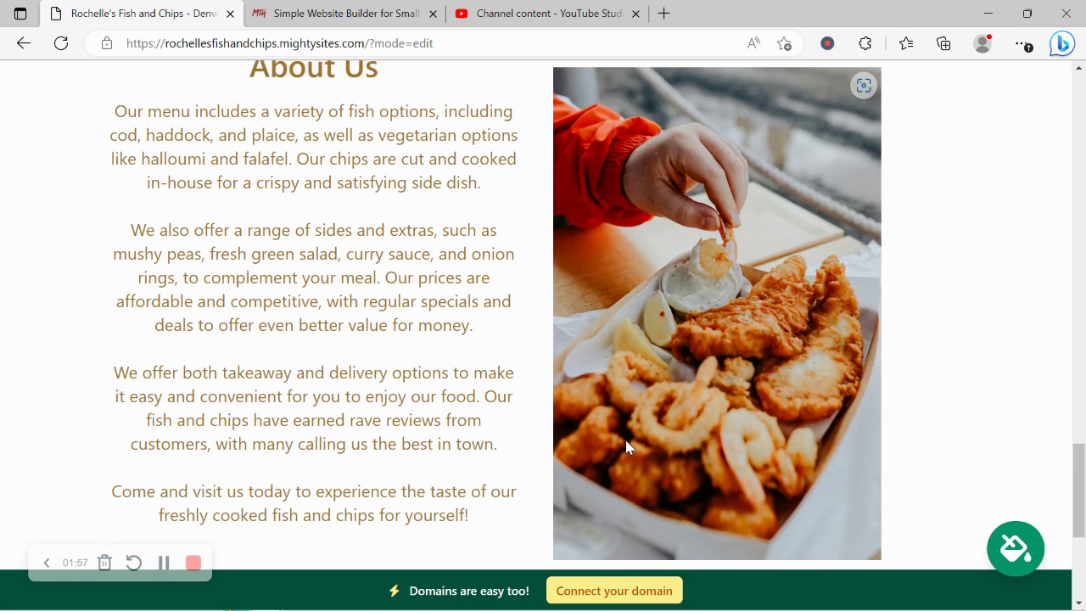
scroll(626, 447, up, 5)
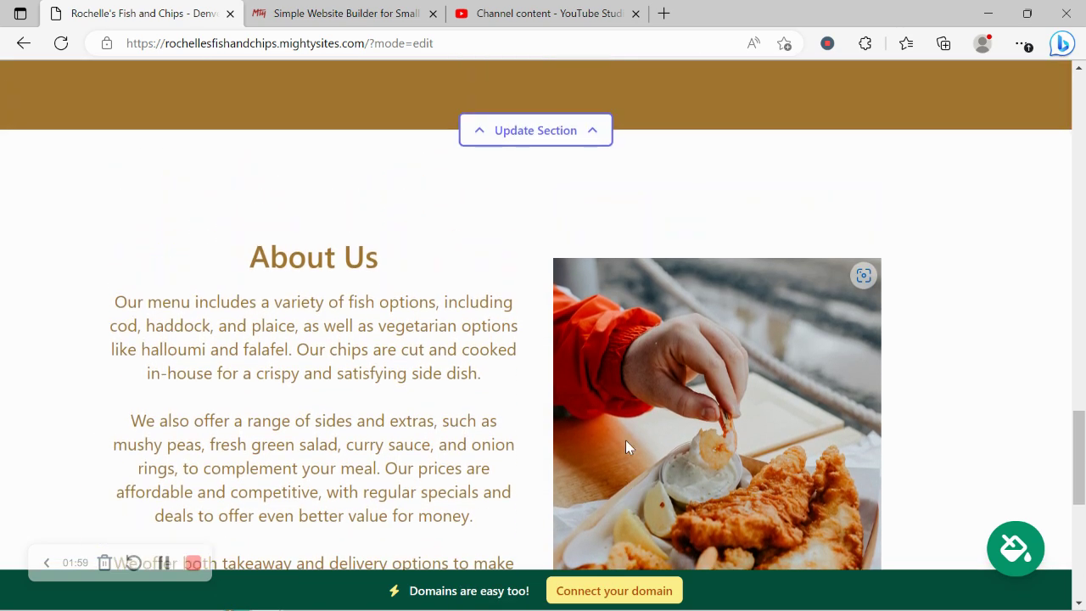
scroll(629, 447, up, 3)
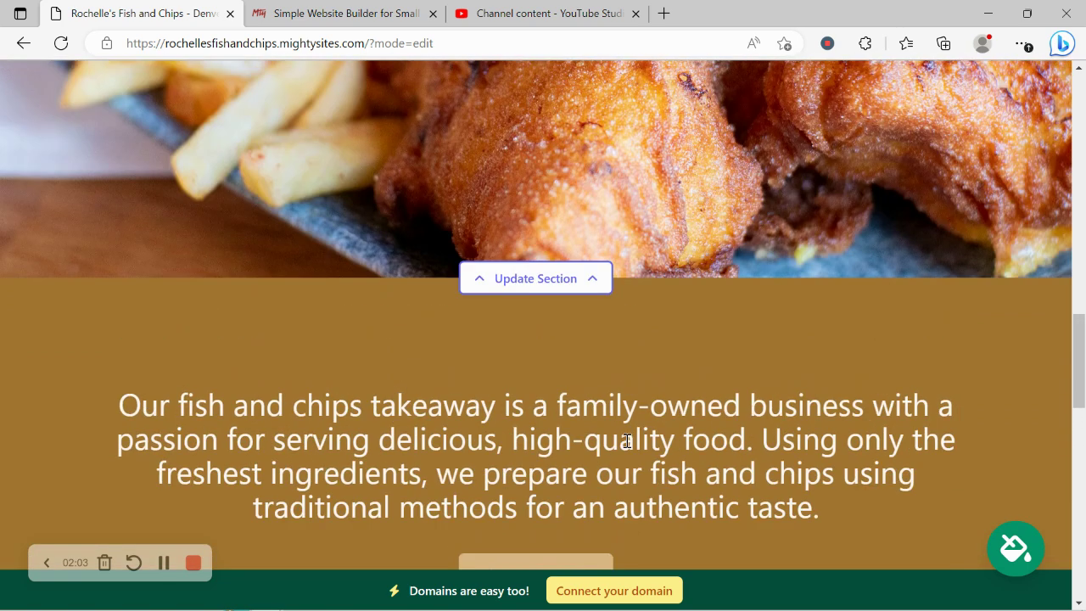
scroll(627, 441, up, 2)
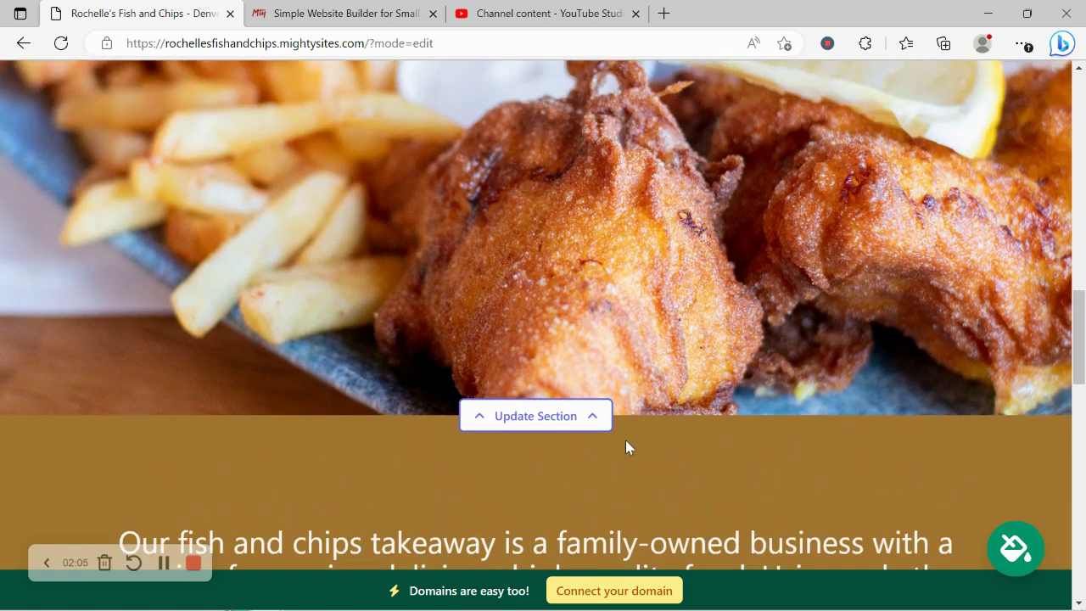
scroll(625, 439, up, 2)
scroll(625, 440, up, 2)
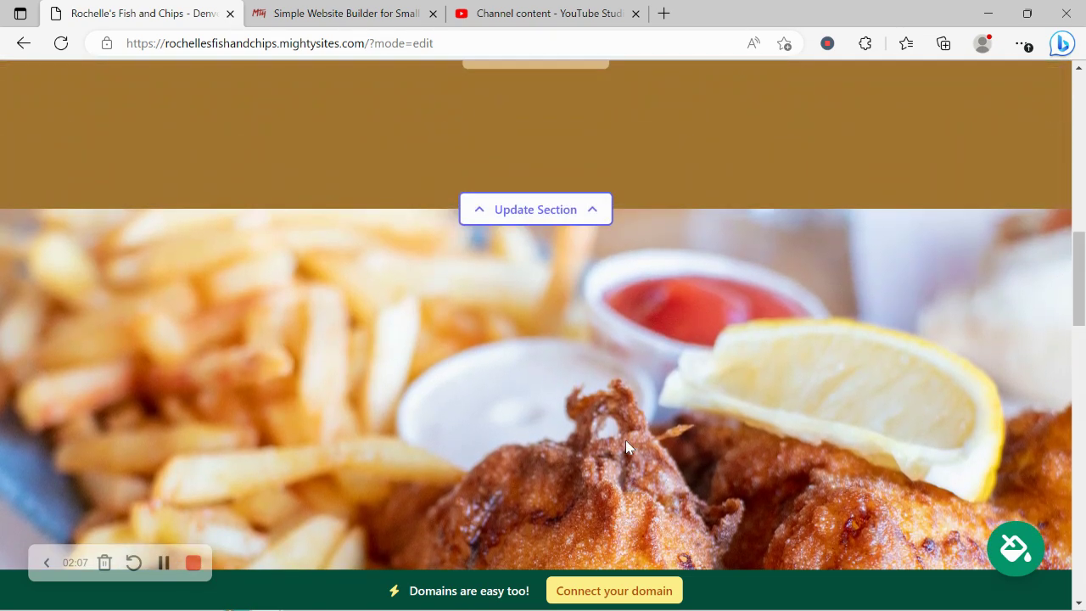
scroll(625, 440, up, 2)
scroll(625, 447, up, 1)
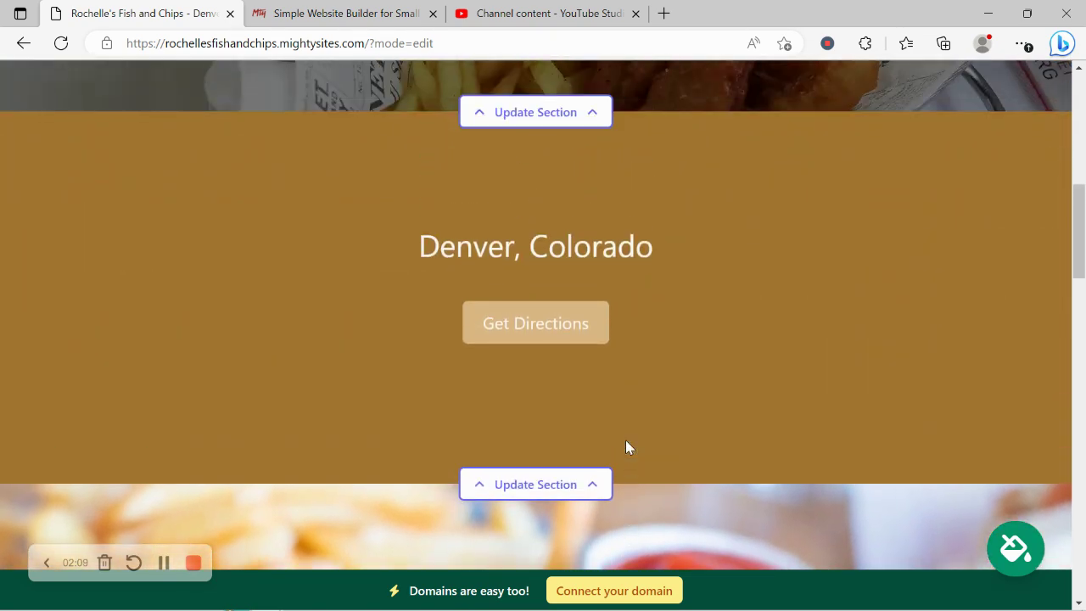
scroll(628, 448, up, 1)
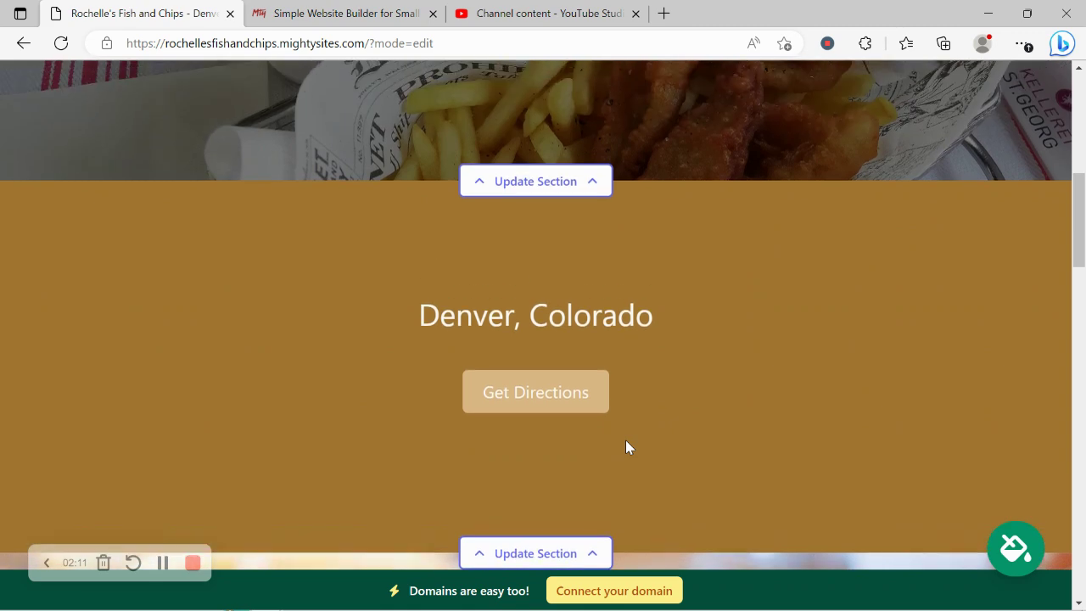
scroll(627, 440, up, 2)
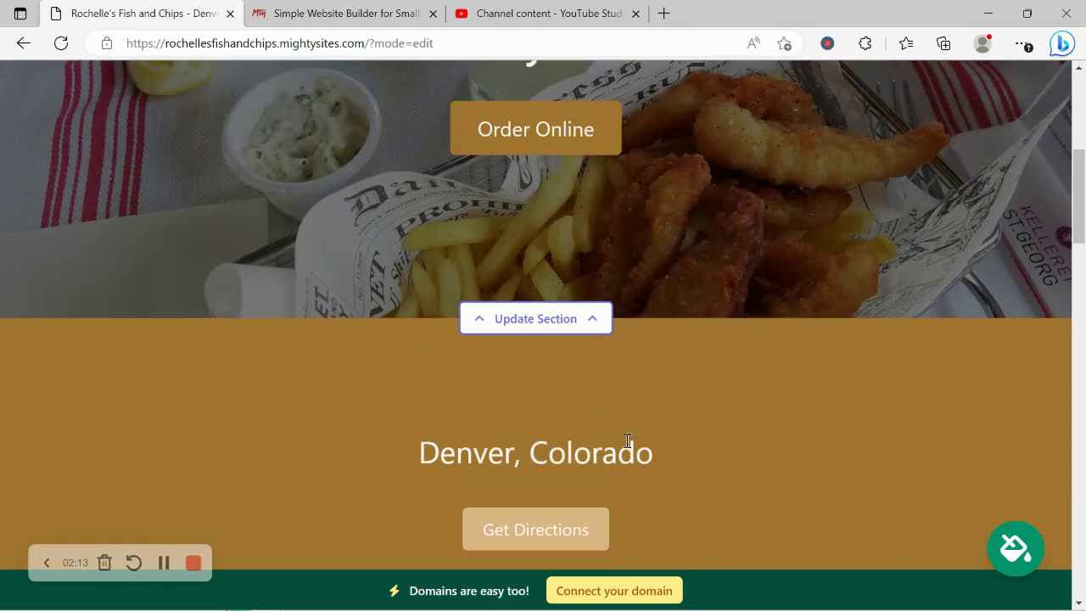
scroll(627, 440, up, 3)
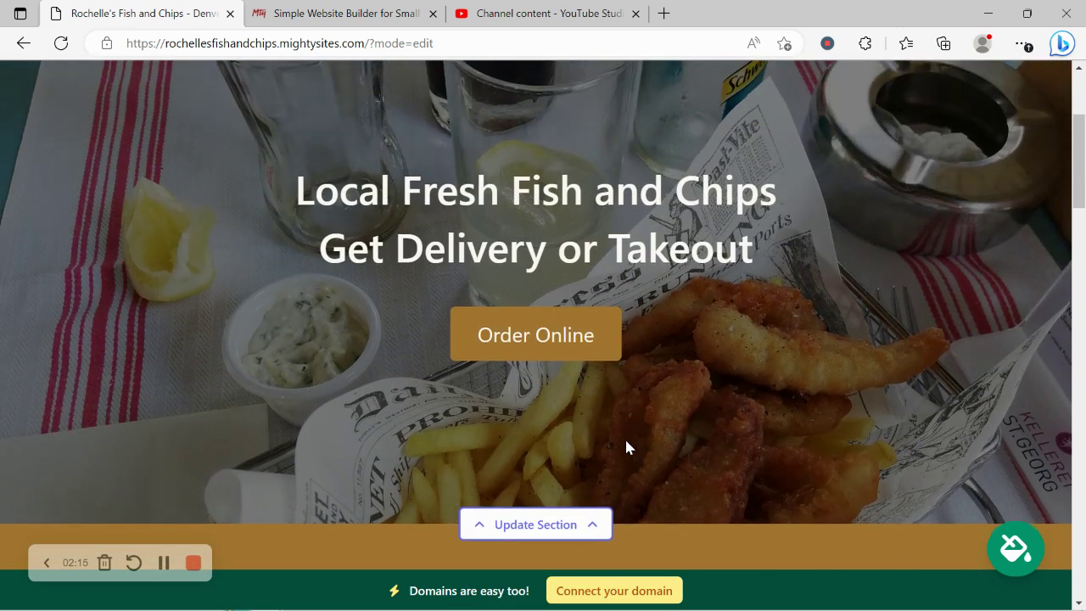
scroll(626, 439, up, 3)
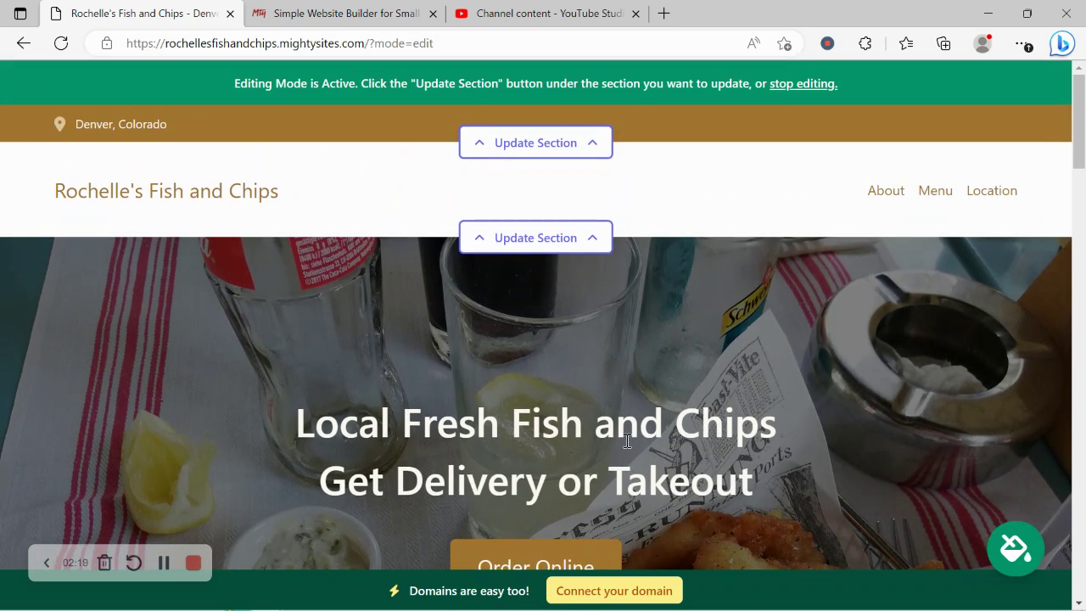
Step: Enter the organization's email address and set it to show on the site
click(539, 144)
click(527, 276)
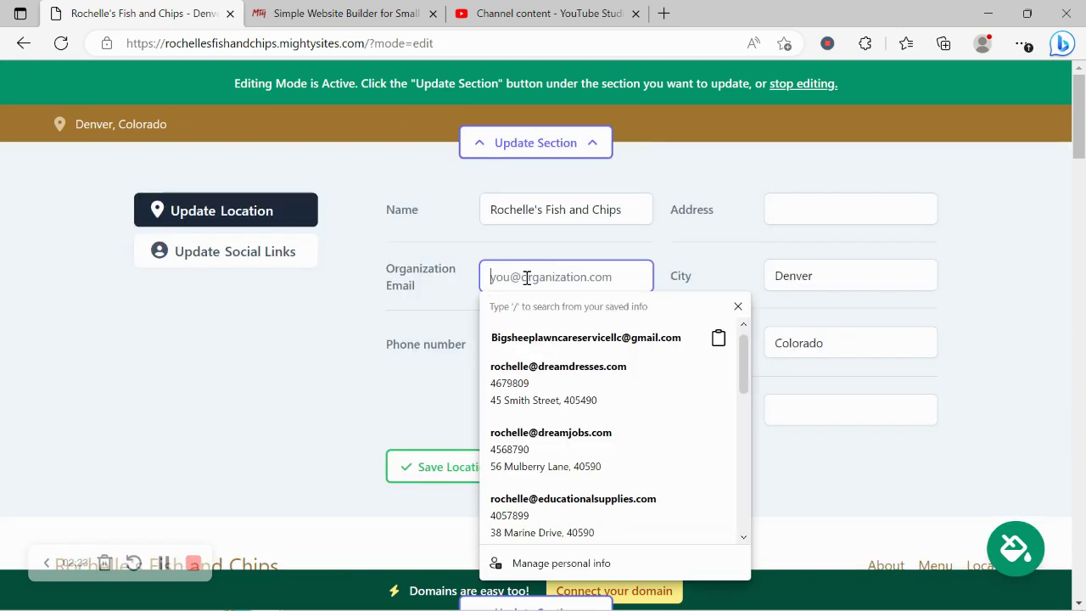
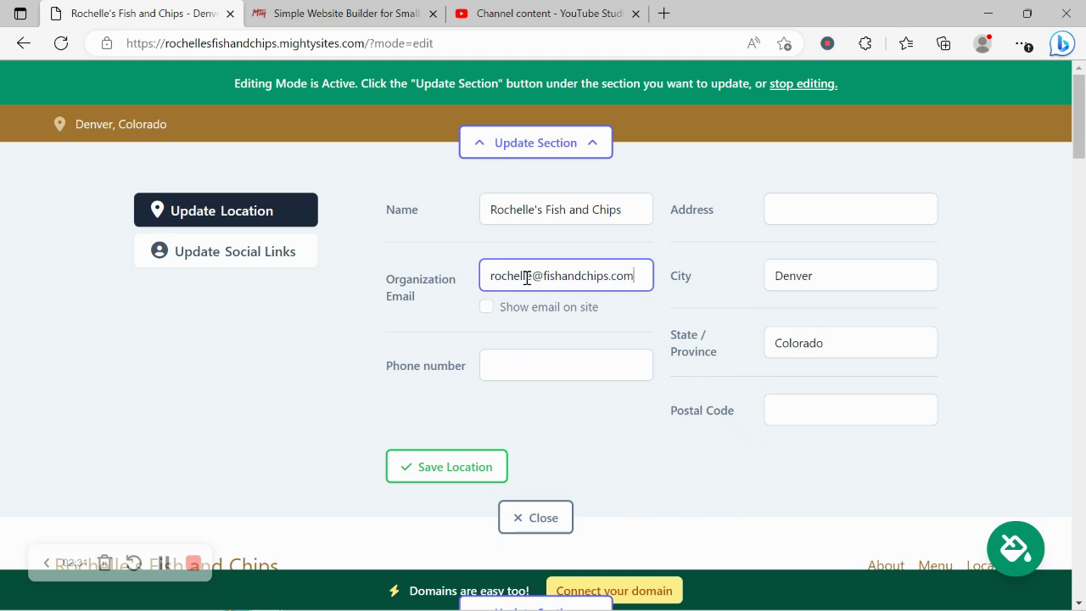
click(483, 307)
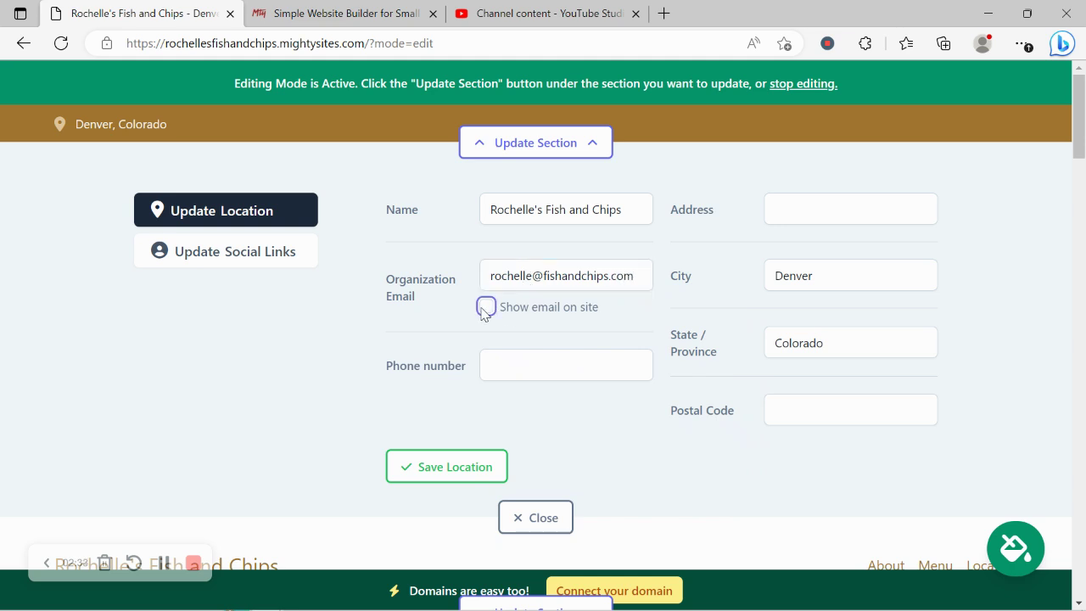
Step: Add the business phone number and street address from autofill, then save the location
click(546, 371)
text(456-8790)
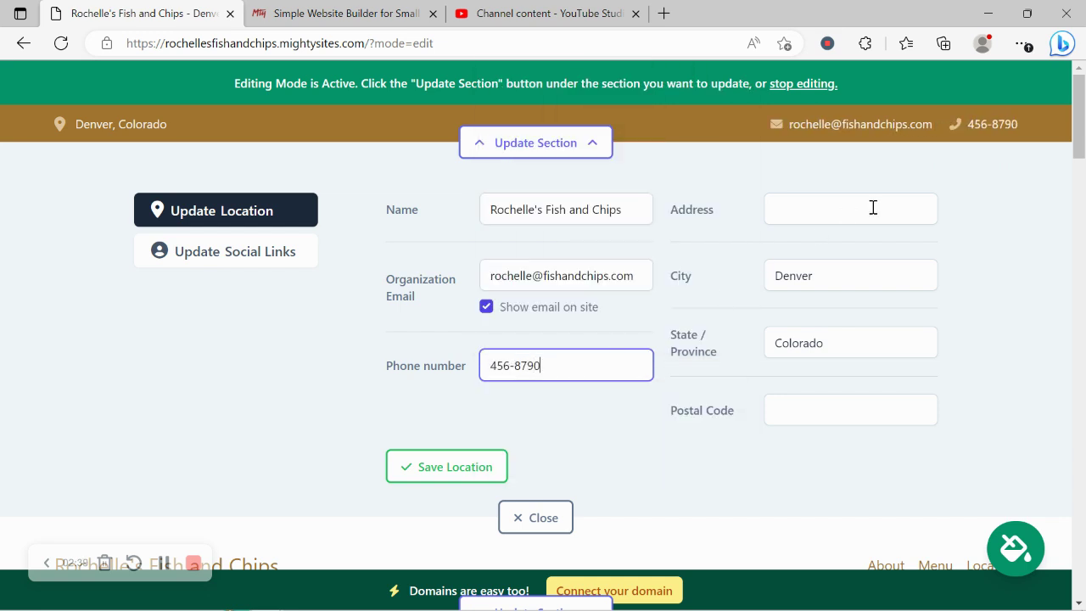
click(812, 209)
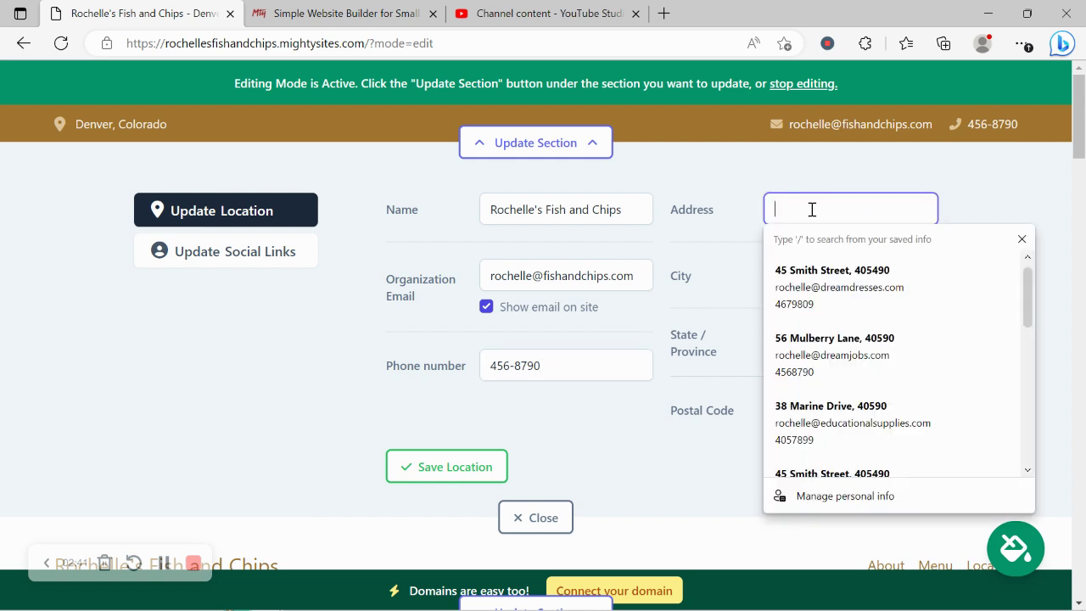
key(Caps_Lock)
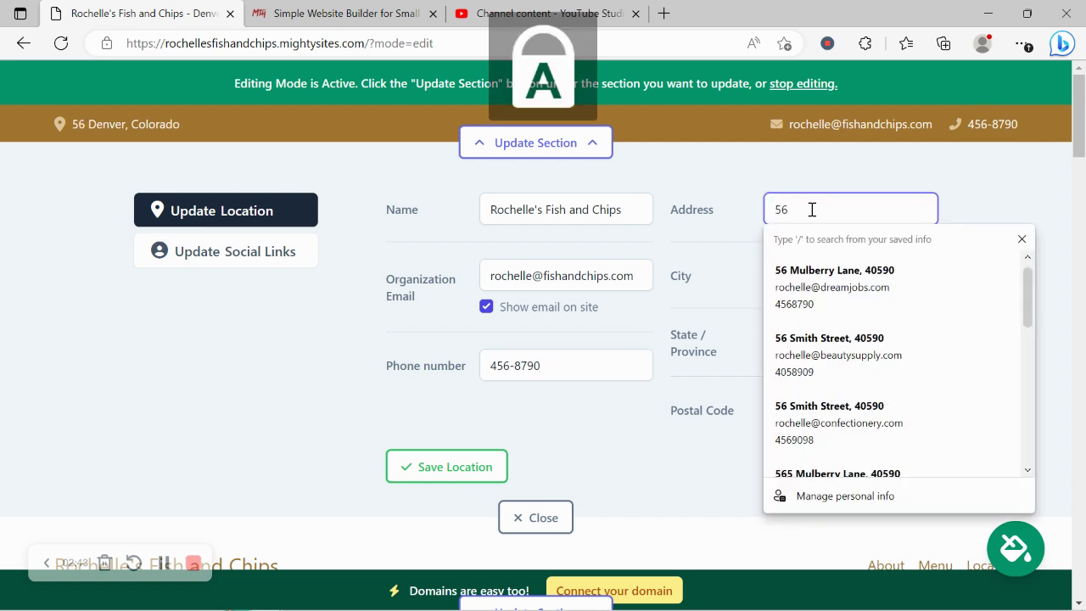
key(Caps_Lock)
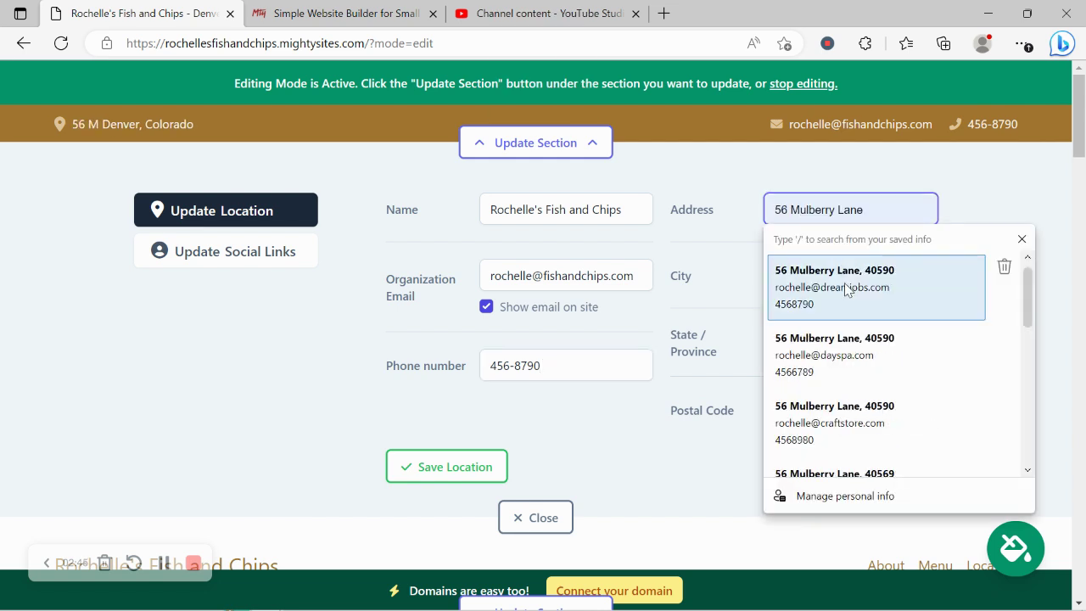
click(818, 306)
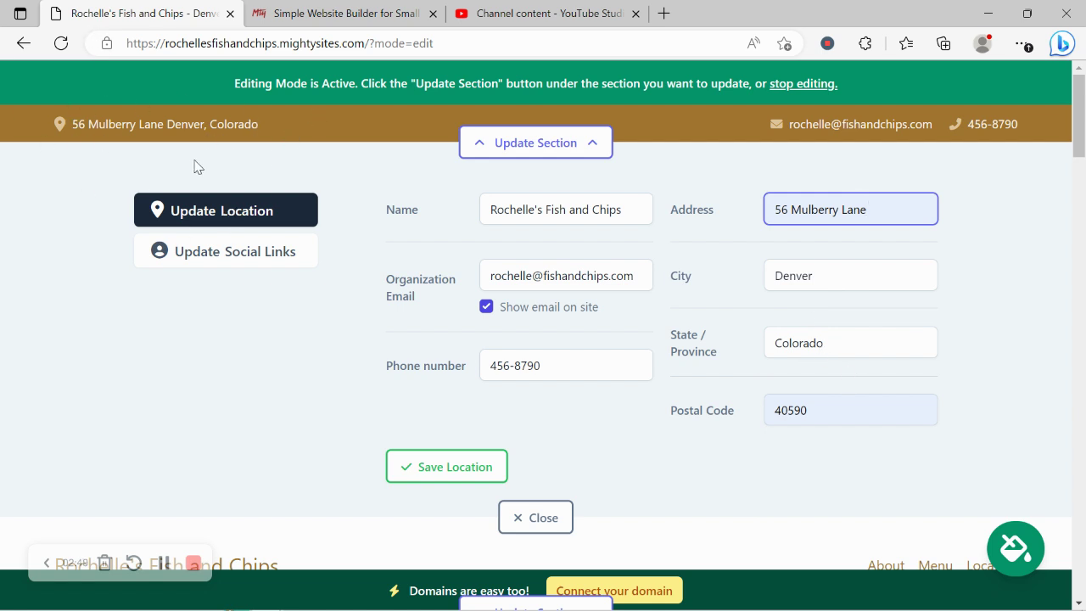
click(444, 472)
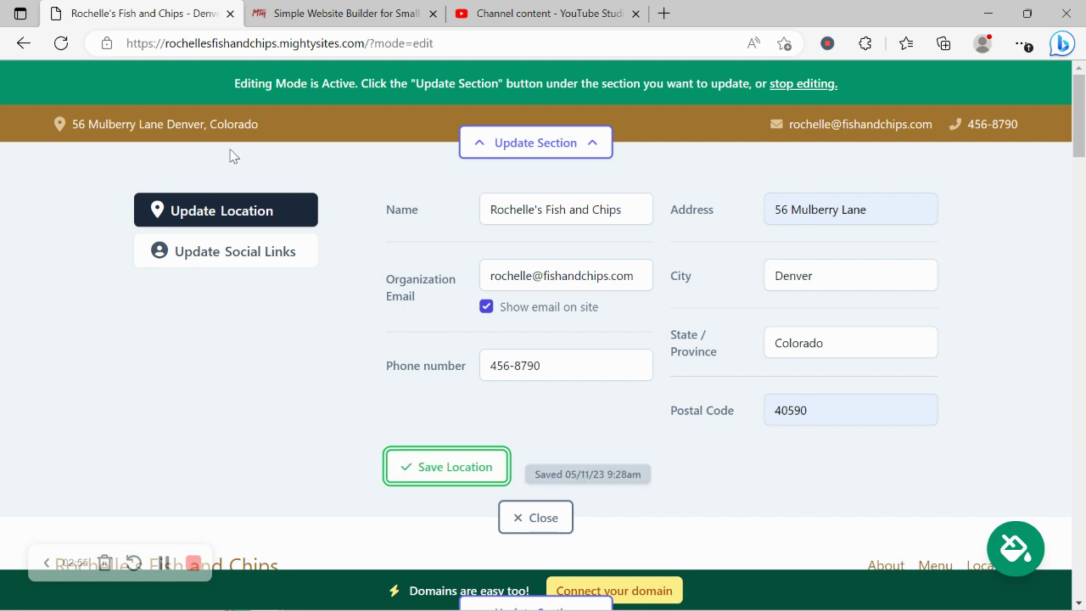
Step: Set Instagram to mightysites and Twitter to mightysitesusa, save the links, and close
click(271, 269)
click(556, 209)
text(mighty)
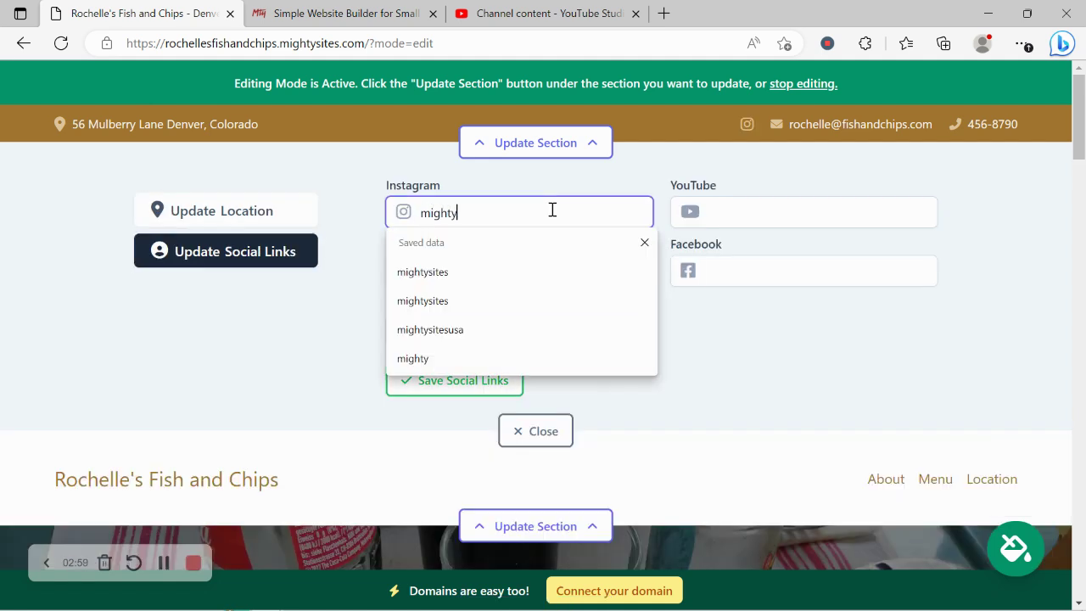
text(sites)
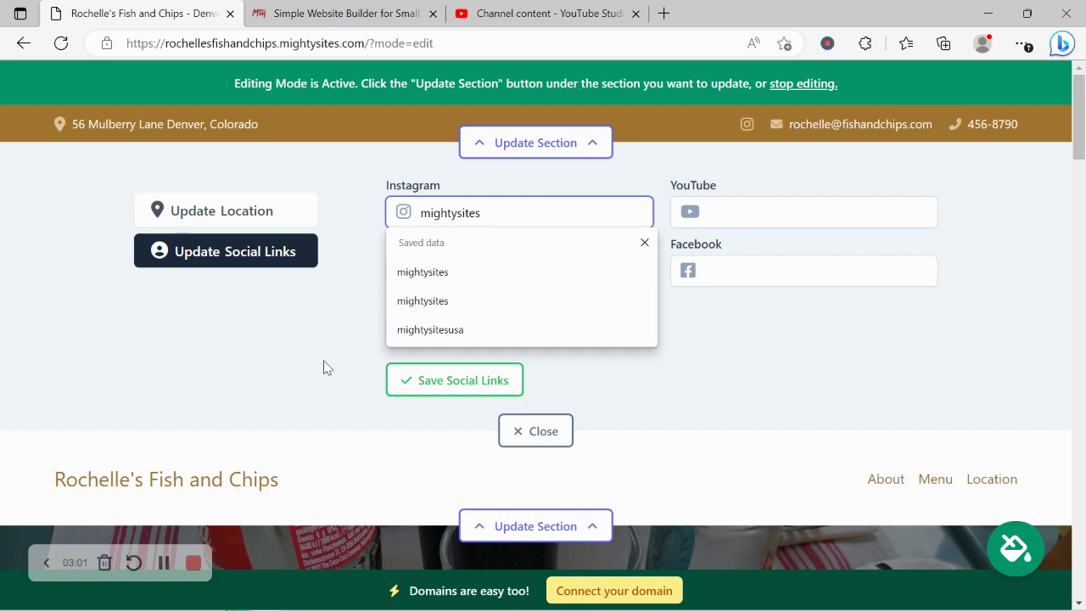
click(325, 367)
click(485, 280)
text(mighty)
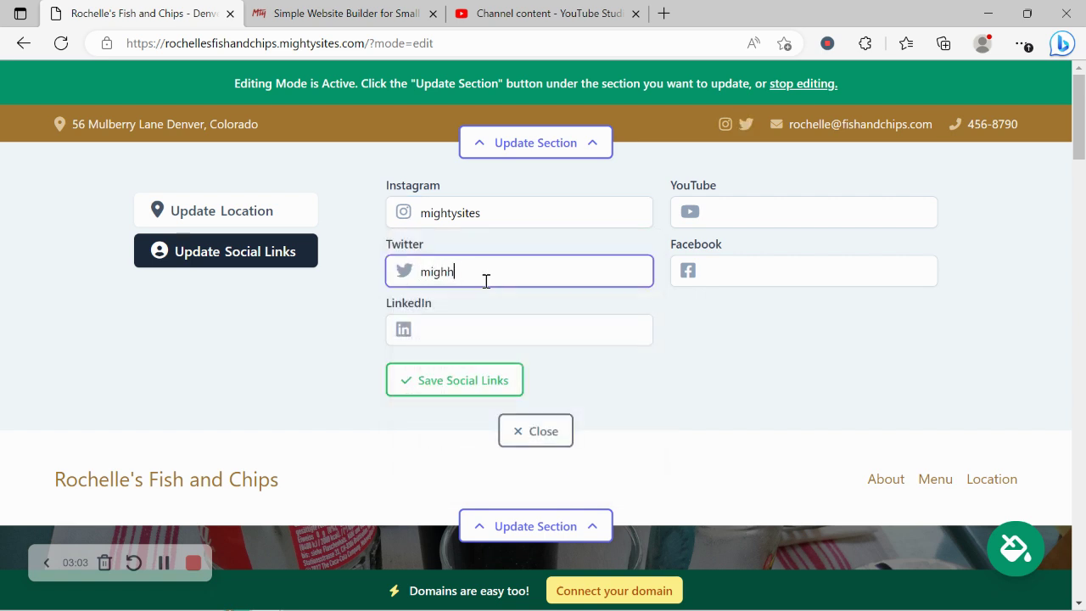
text(sitesusa)
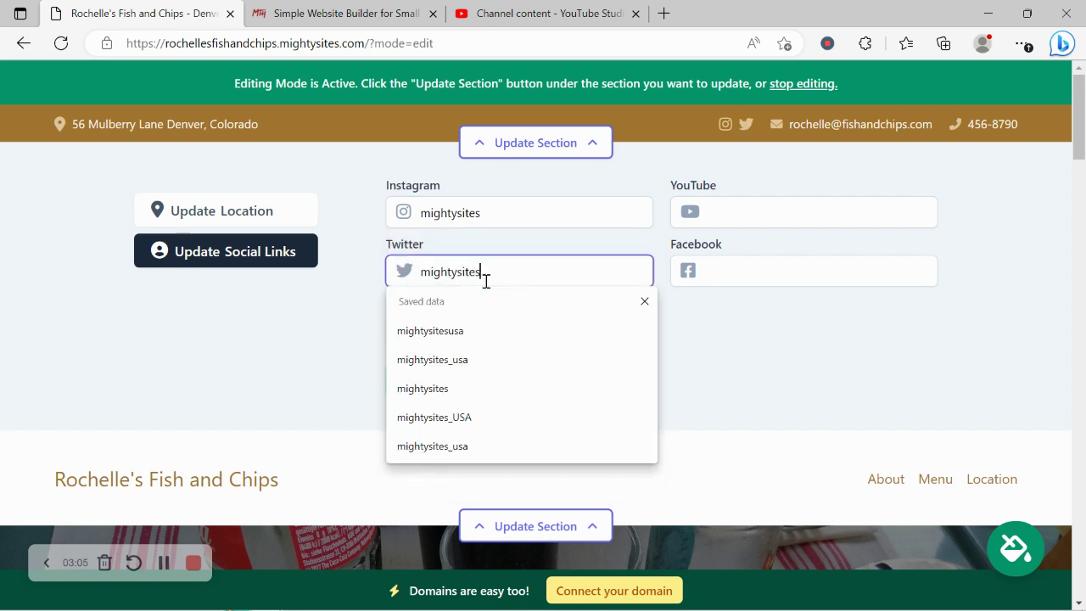
click(444, 386)
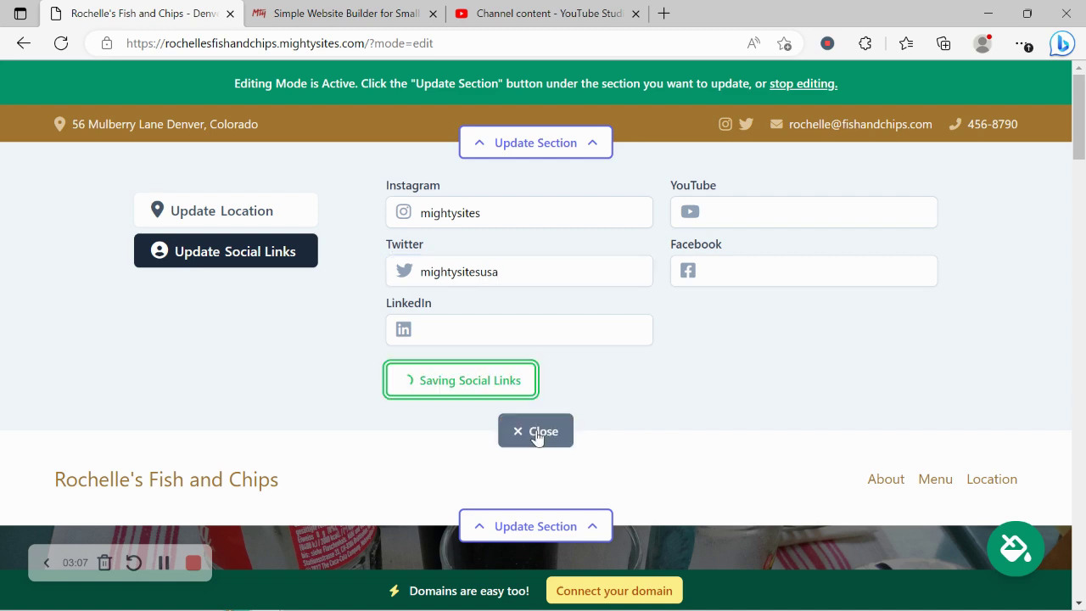
click(524, 432)
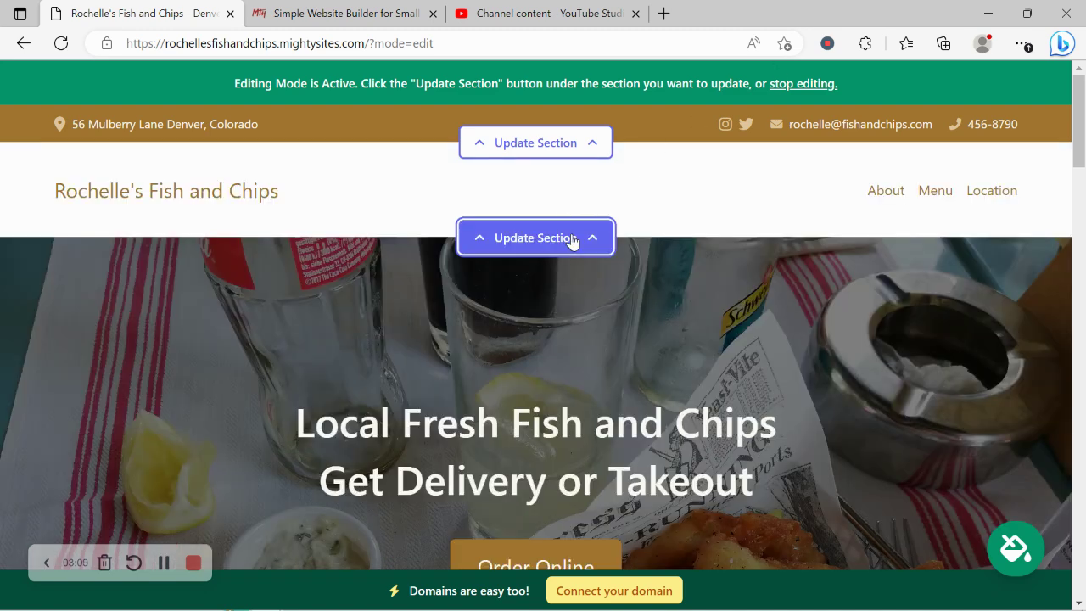
Step: Upload the Mighty Sites logo image as the header logo, save it, and close the editor
click(572, 240)
click(241, 350)
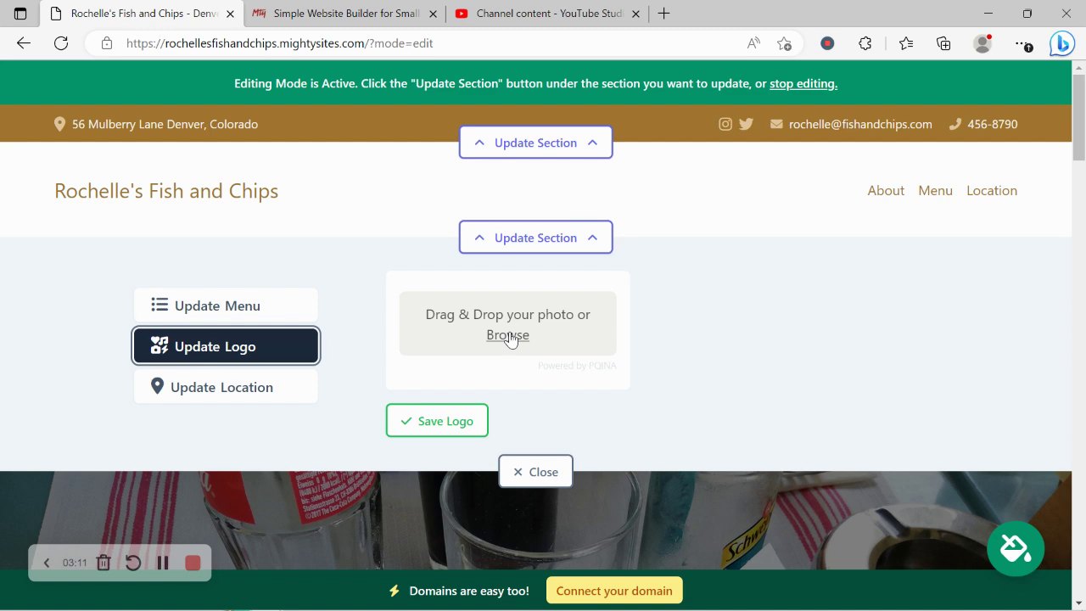
click(507, 335)
double_click(684, 166)
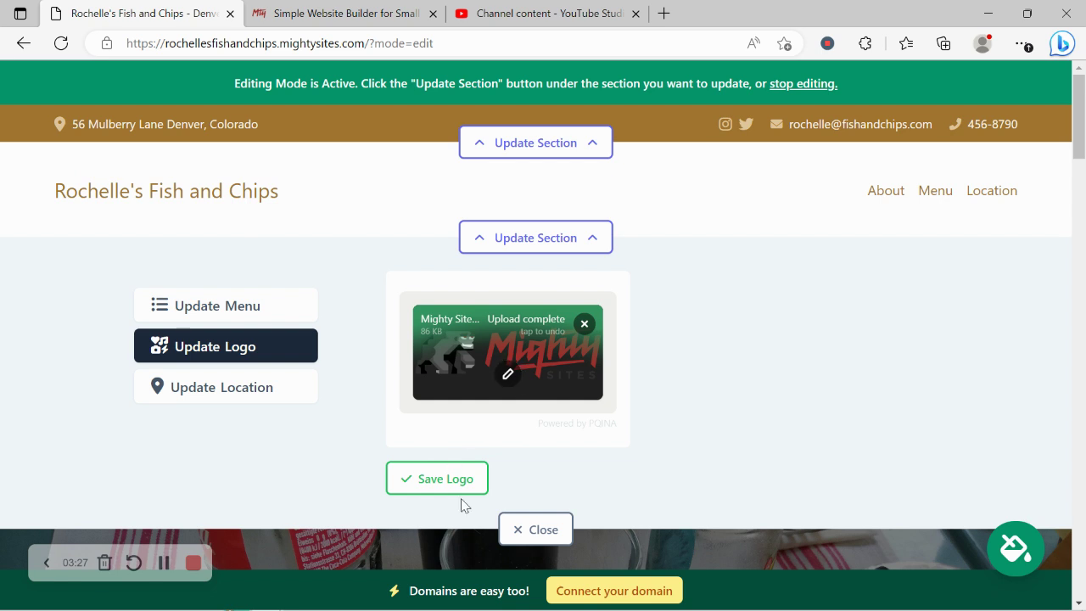
click(447, 477)
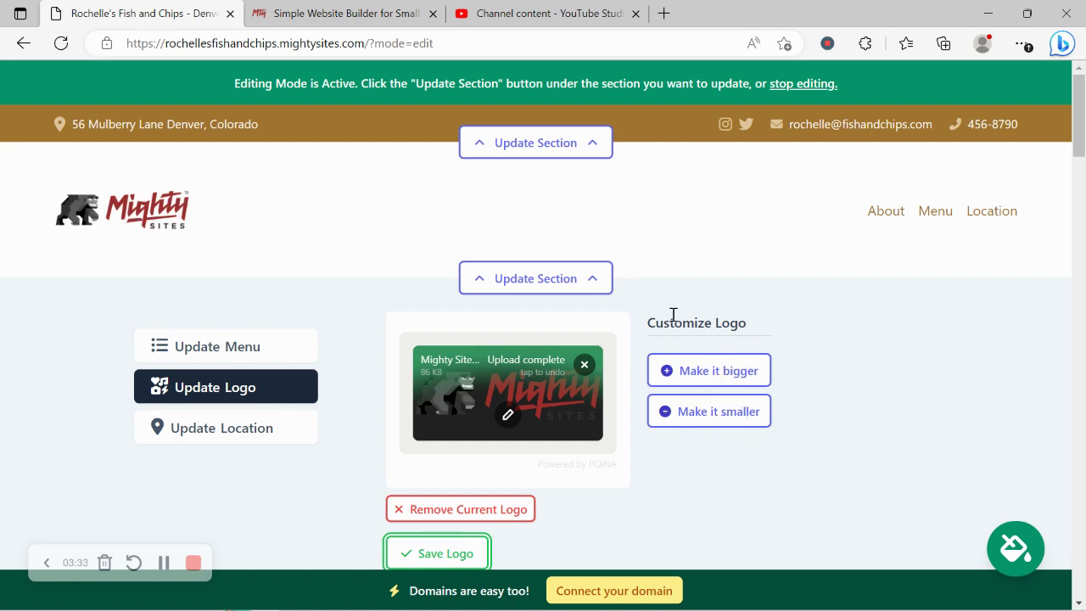
scroll(672, 315, down, 3)
click(560, 429)
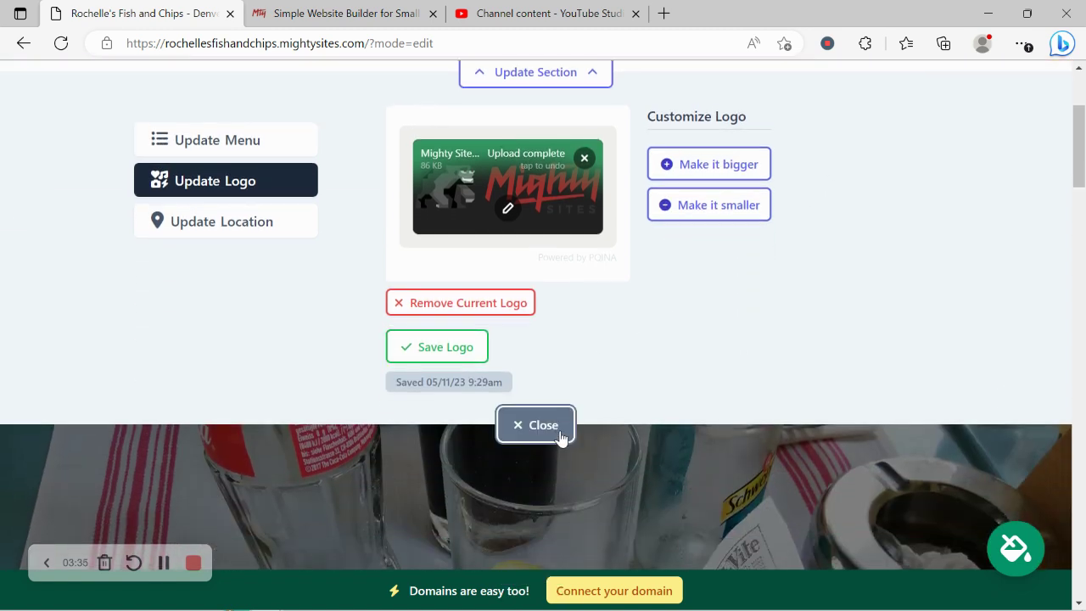
Step: Page through the colour theme swatches and save the gold theme
scroll(560, 431, down, 3)
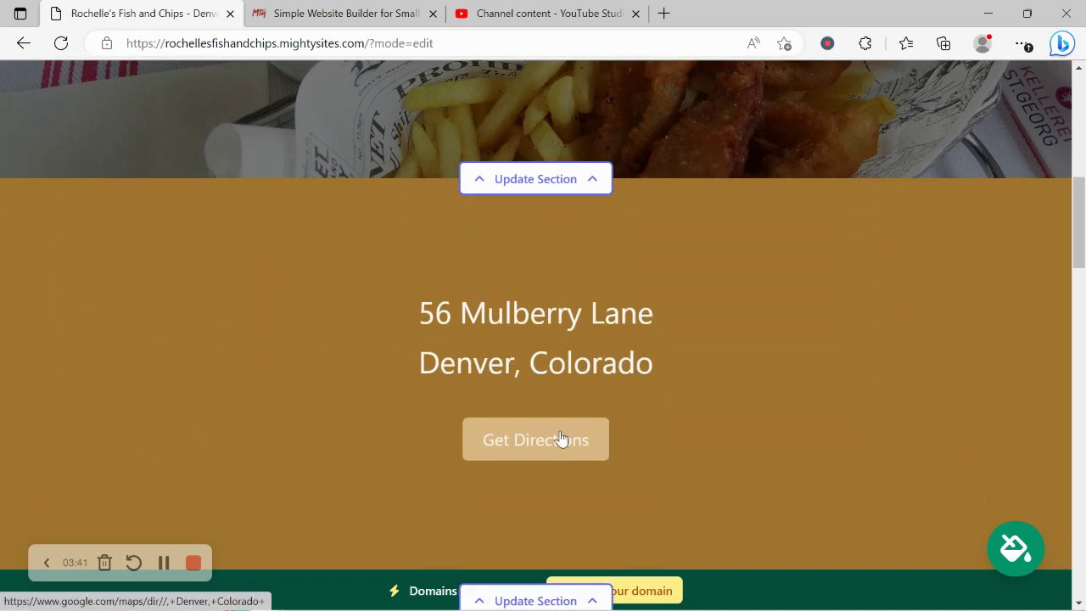
click(1016, 552)
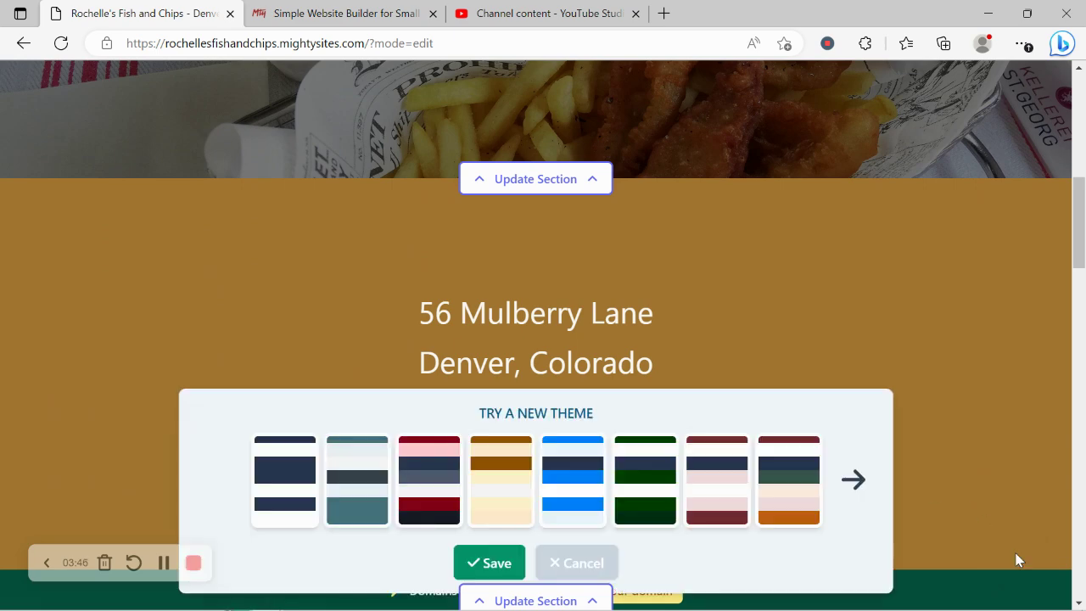
click(856, 488)
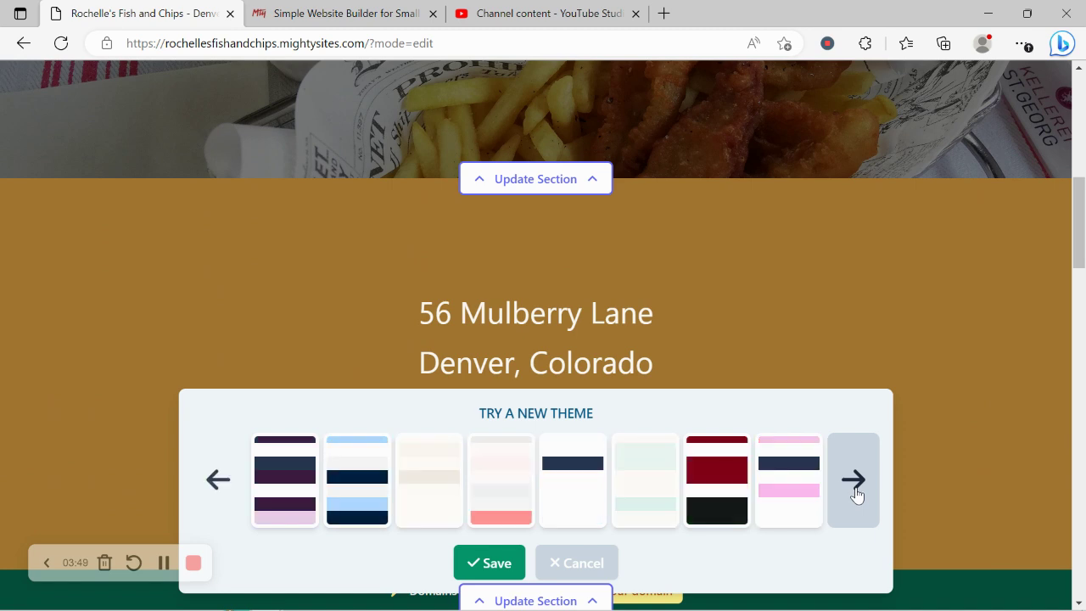
click(856, 490)
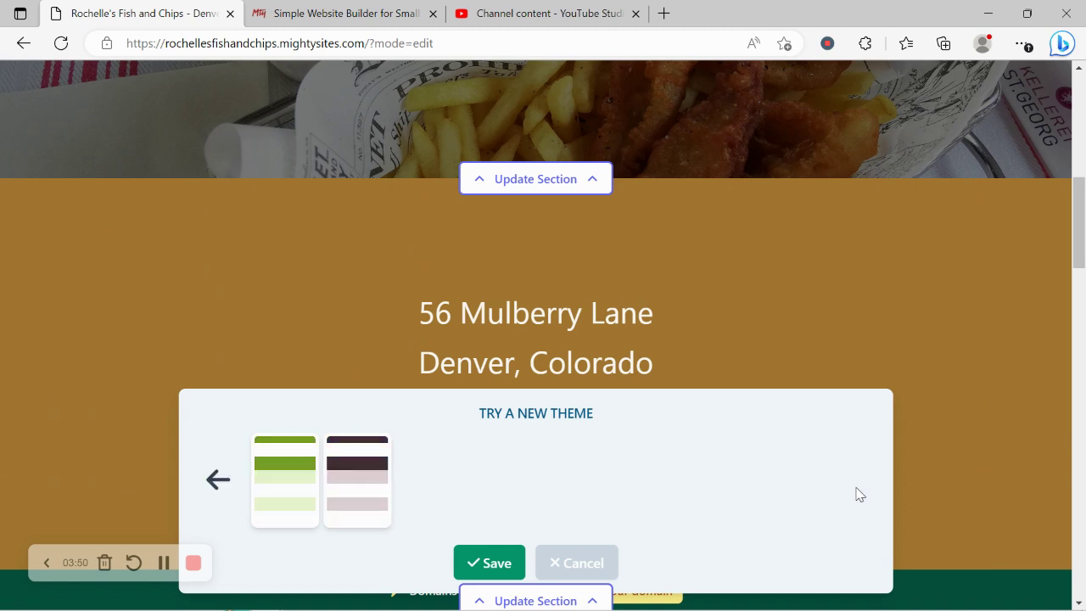
click(218, 481)
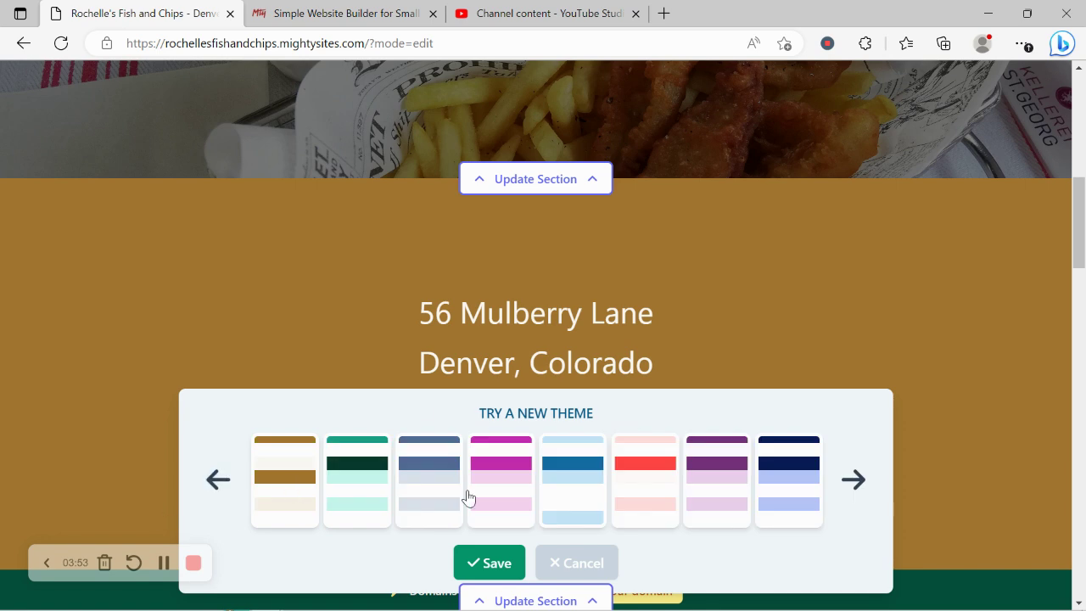
click(494, 564)
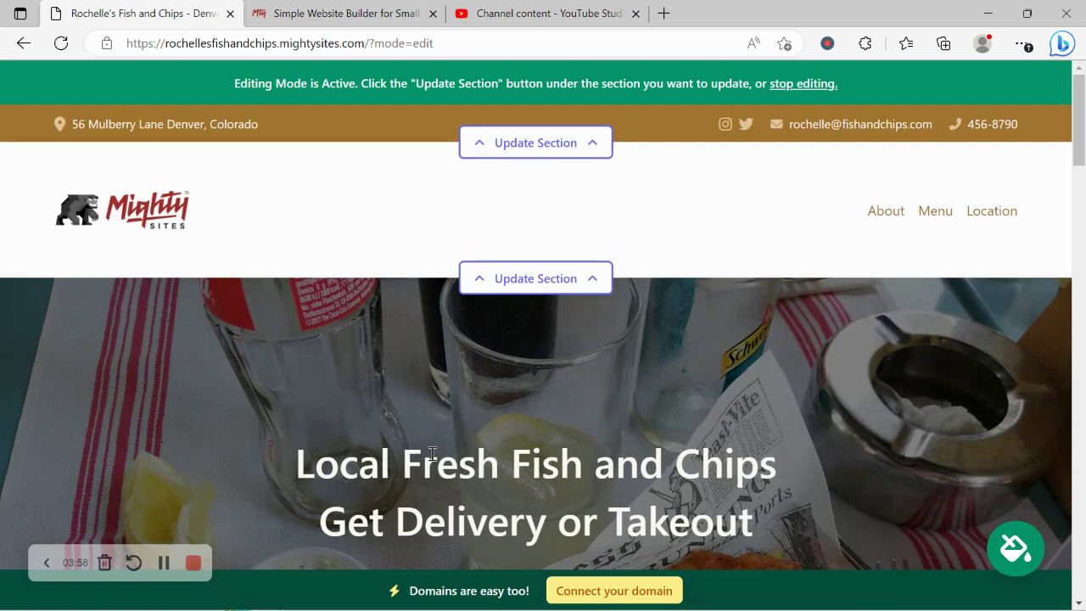
drag(1083, 130, 1084, 204)
Step: Upload Mighty_Menu.pdf as the Order Online button's PDF link and confirm it
click(567, 349)
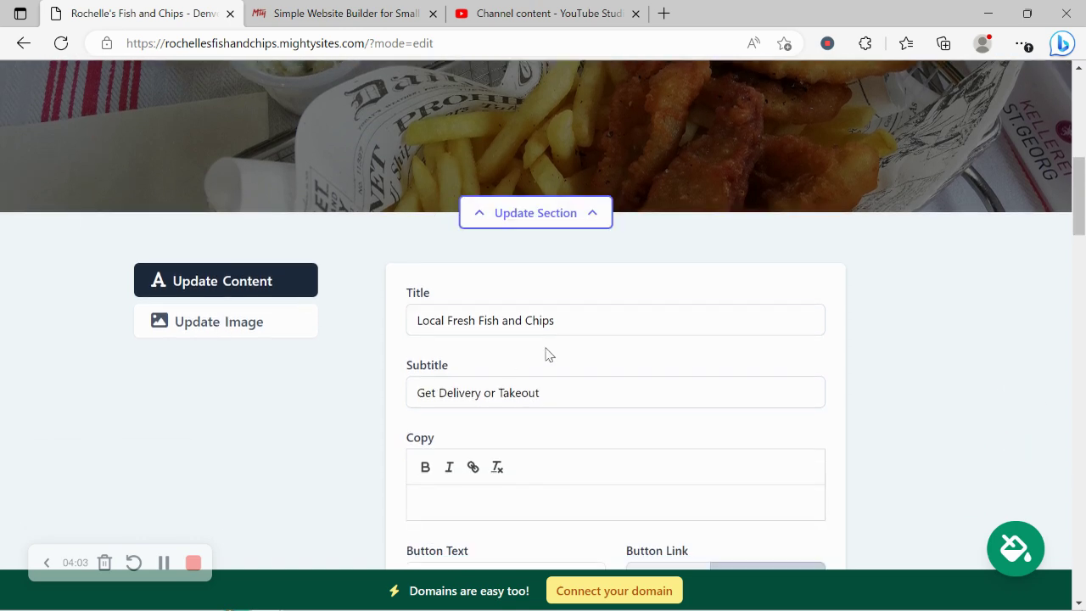
scroll(544, 352, up, 3)
drag(292, 161, 478, 233)
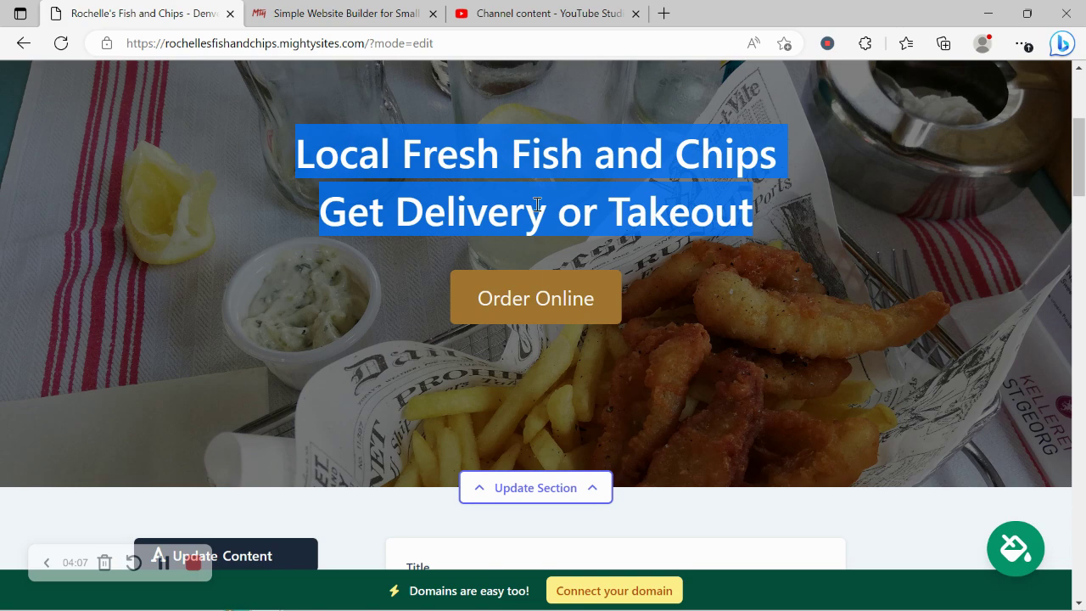
click(536, 204)
scroll(538, 212, down, 5)
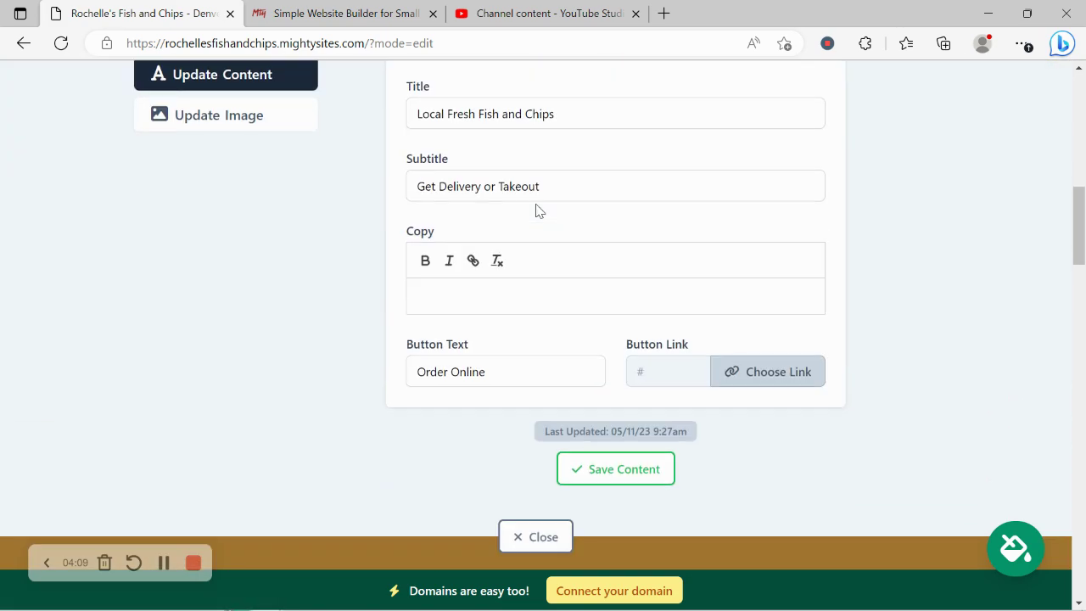
click(761, 380)
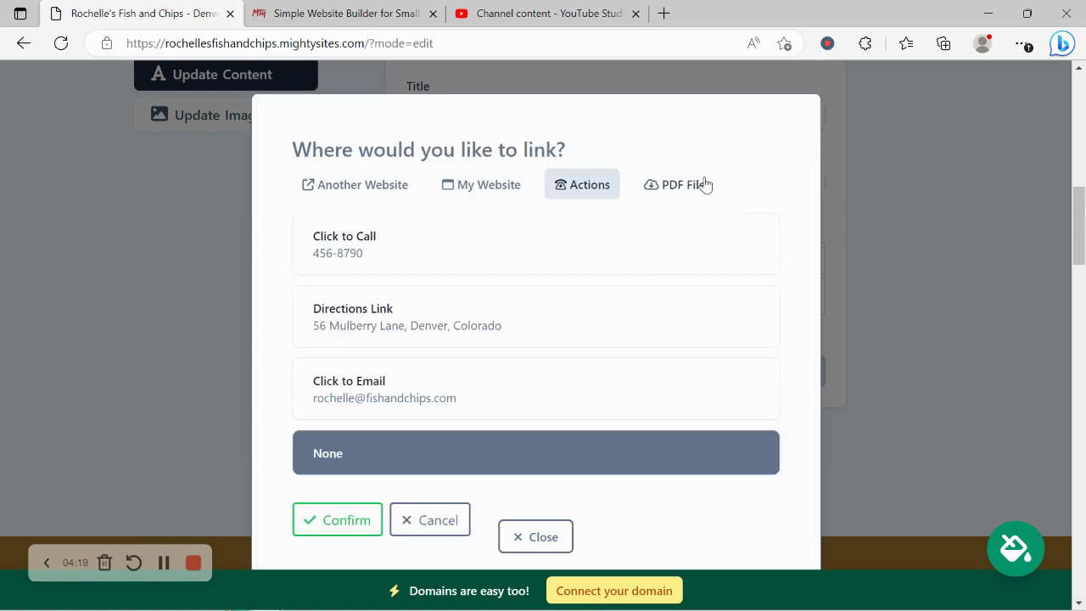
click(703, 184)
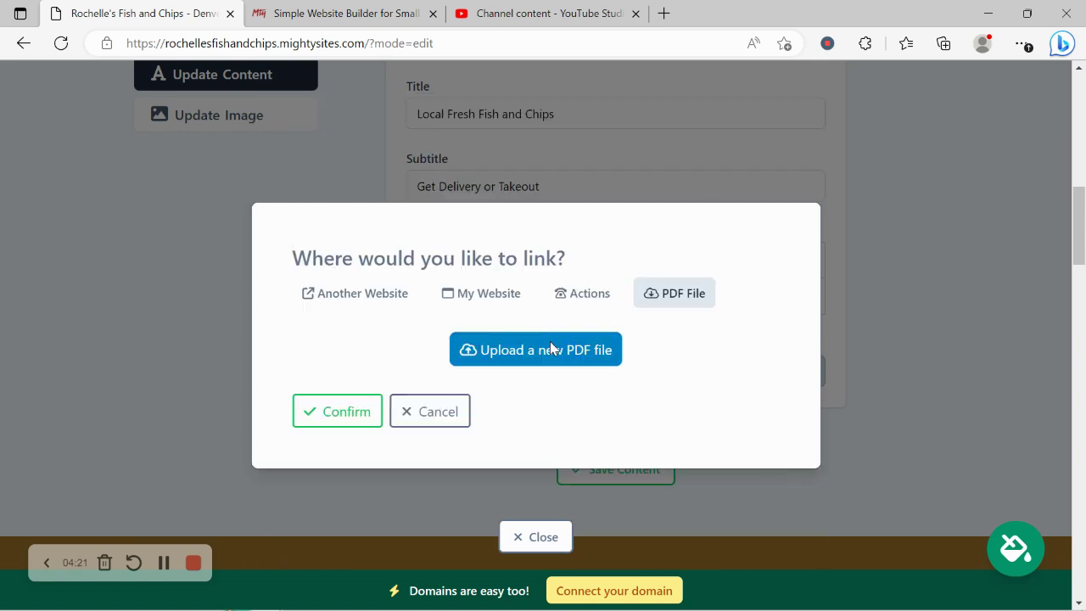
click(550, 348)
click(632, 337)
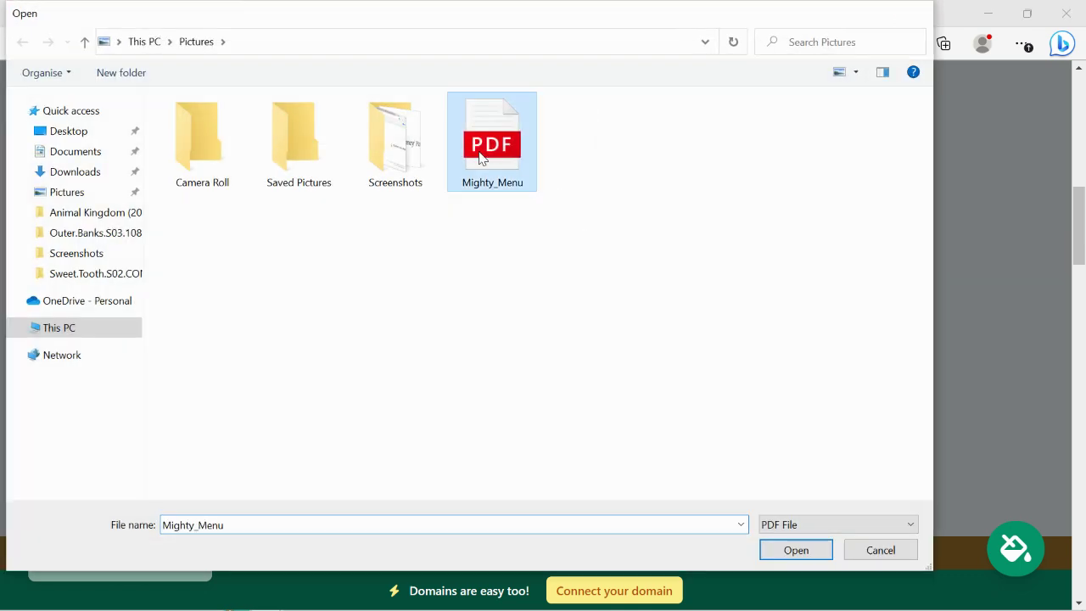
double_click(478, 291)
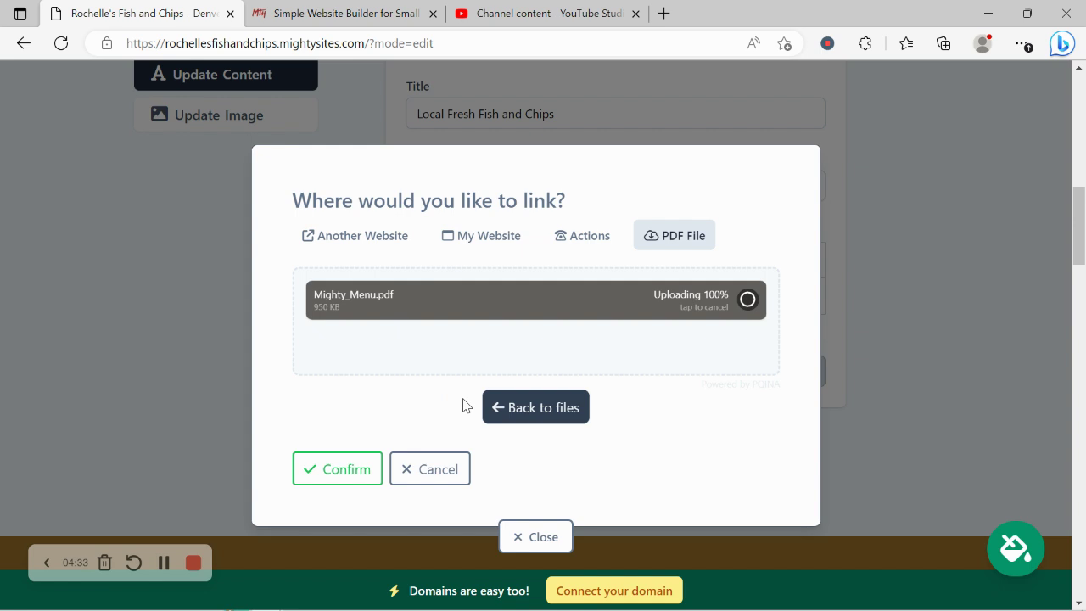
click(353, 482)
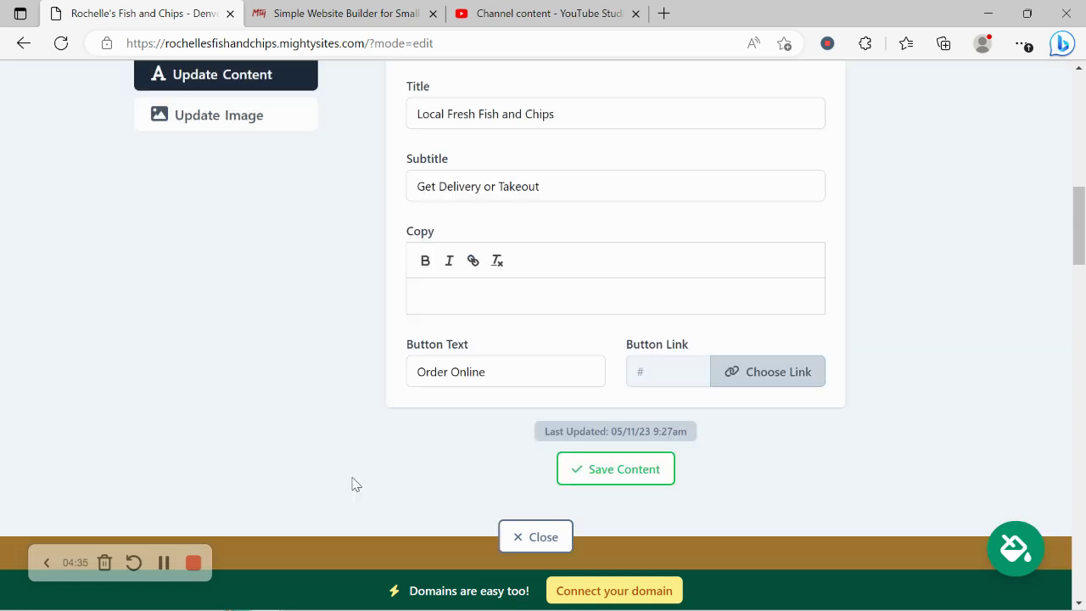
Step: Save the hero section content and open the stock photo library for the background image
click(601, 475)
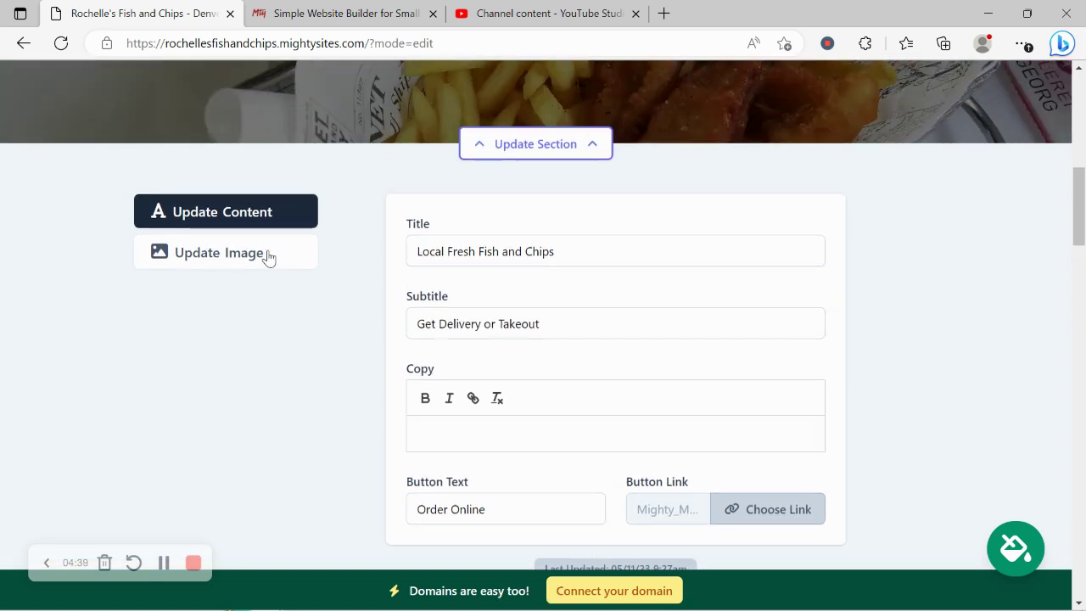
click(268, 257)
scroll(396, 218, up, 2)
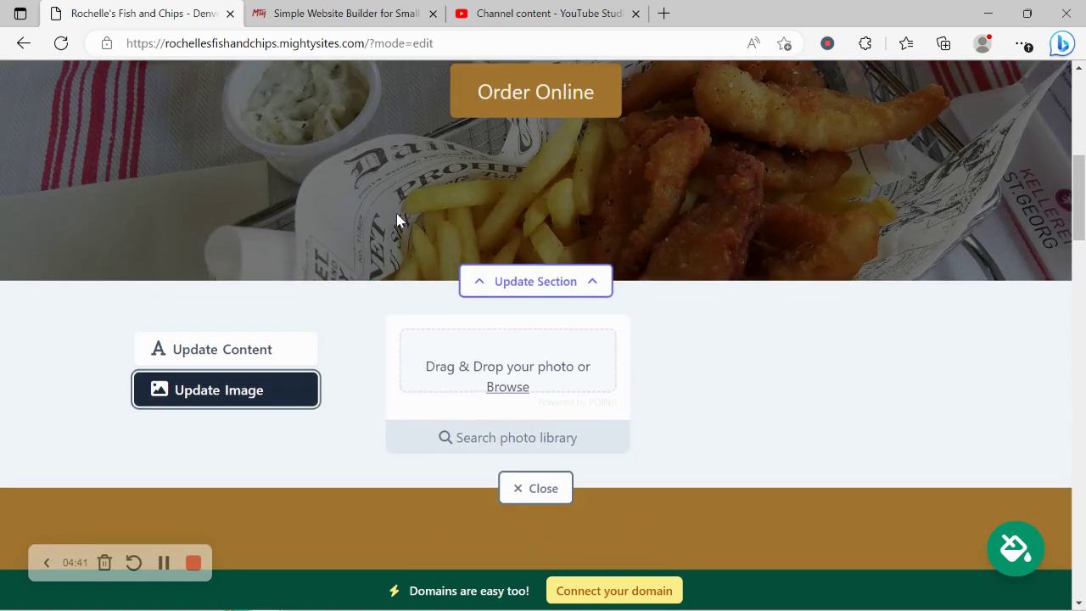
click(519, 447)
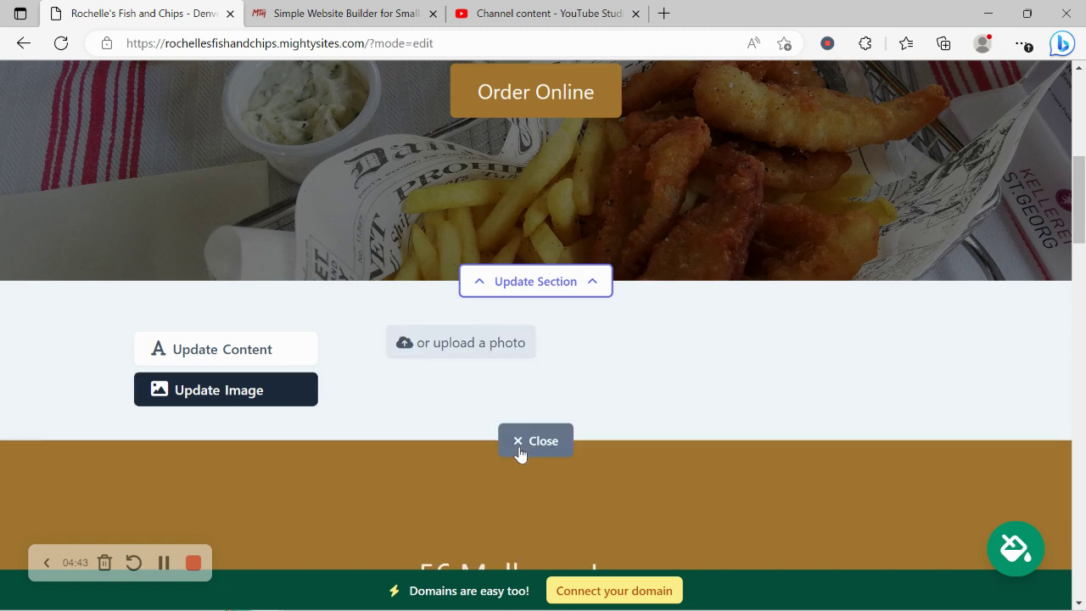
Step: Search the library for 'Fish and Chips', browse the results, and close without choosing
scroll(519, 454, down, 2)
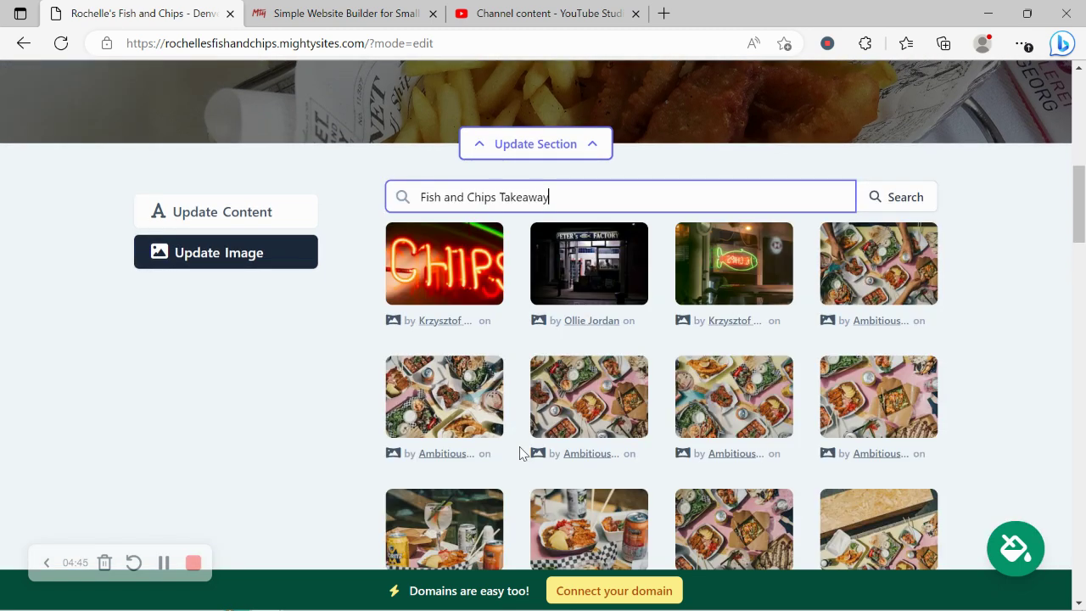
drag(499, 197, 653, 197)
key(BackSpace)
click(926, 196)
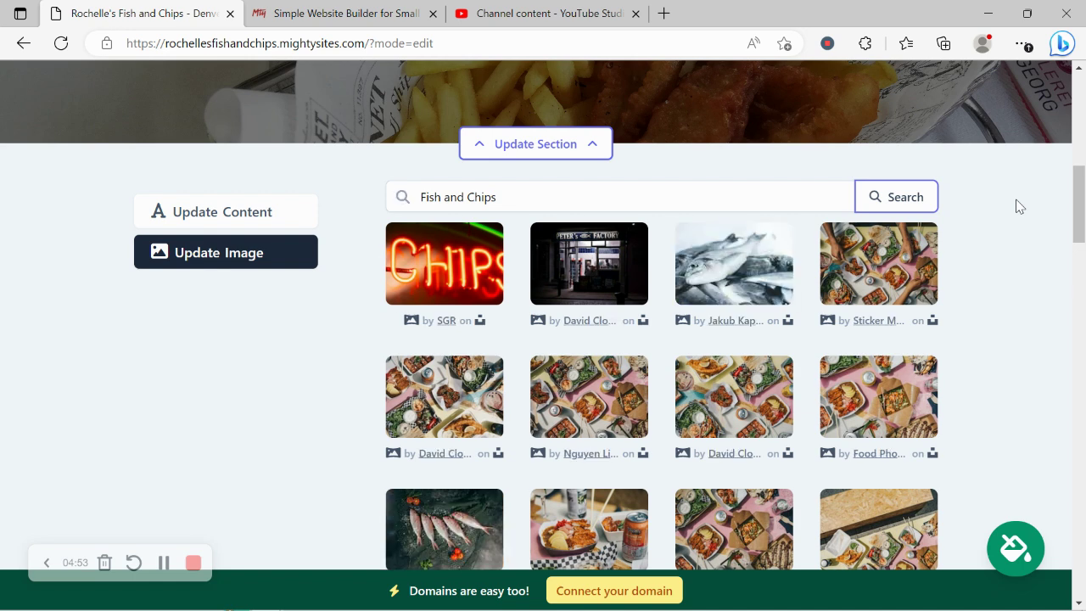
scroll(1019, 207, down, 3)
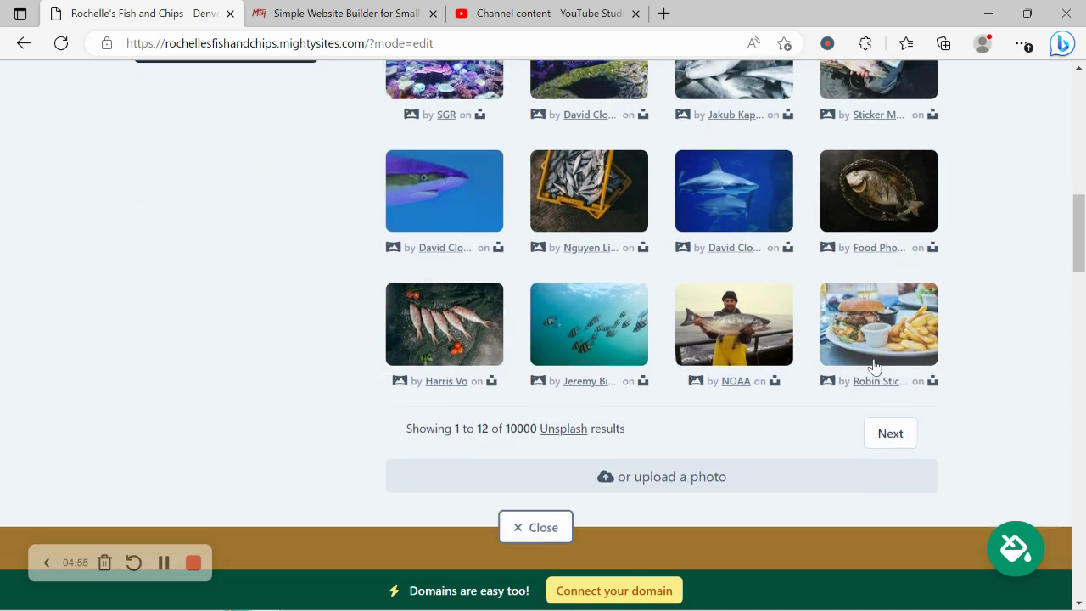
scroll(868, 368, up, 2)
scroll(868, 368, down, 2)
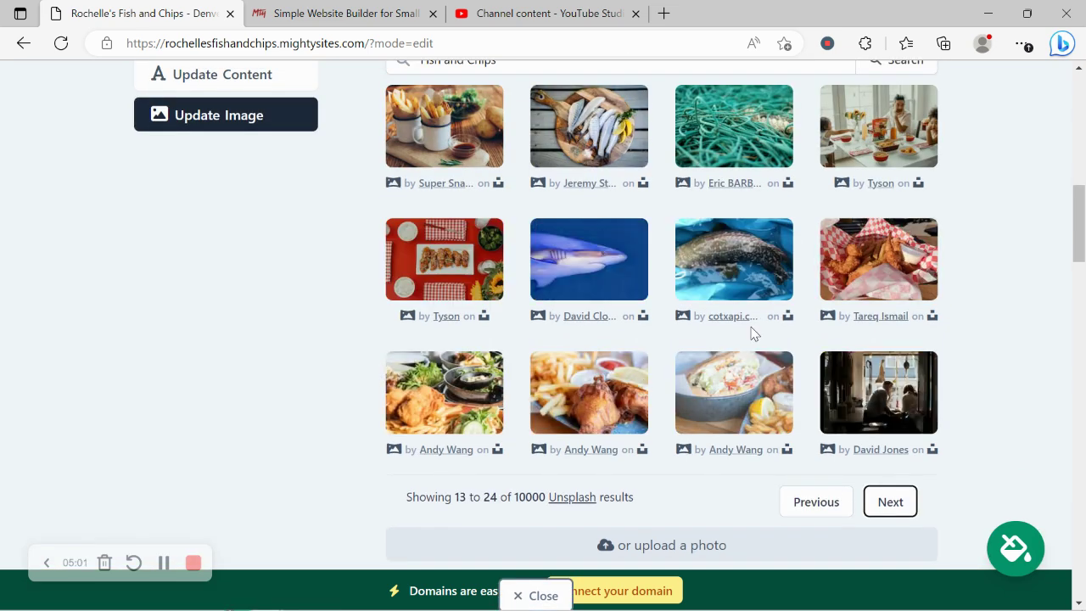
scroll(619, 415, down, 2)
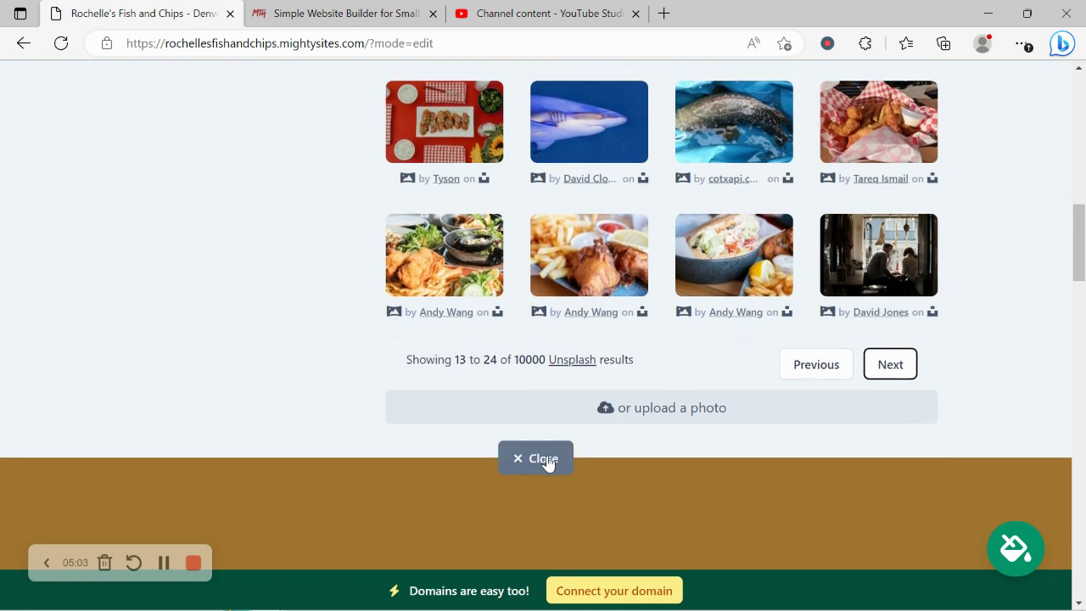
click(543, 459)
scroll(209, 205, down, 10)
scroll(206, 197, down, 5)
scroll(206, 197, up, 3)
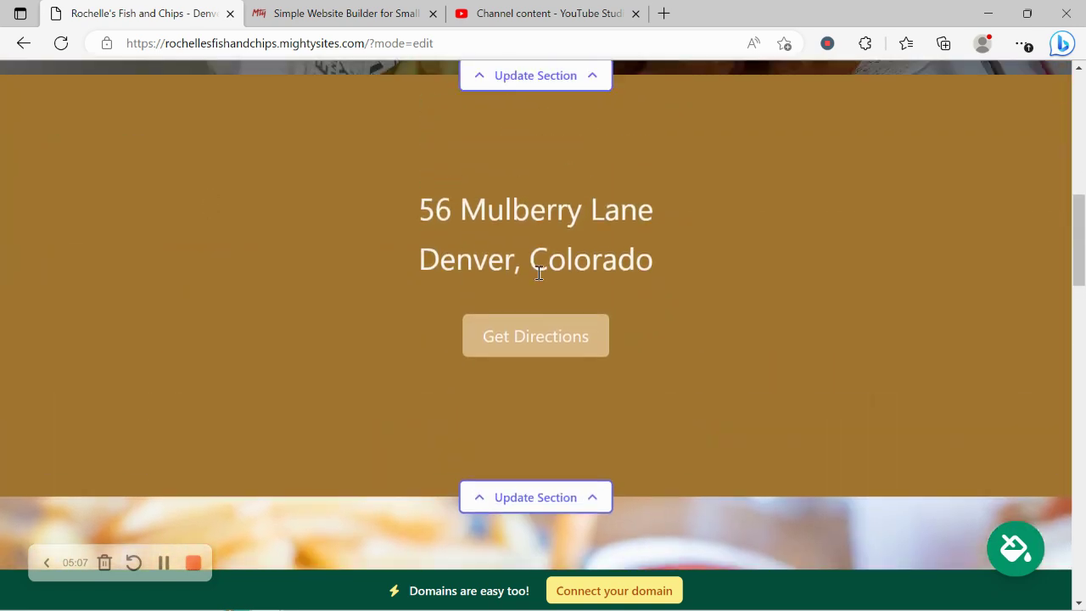
scroll(457, 420, down, 2)
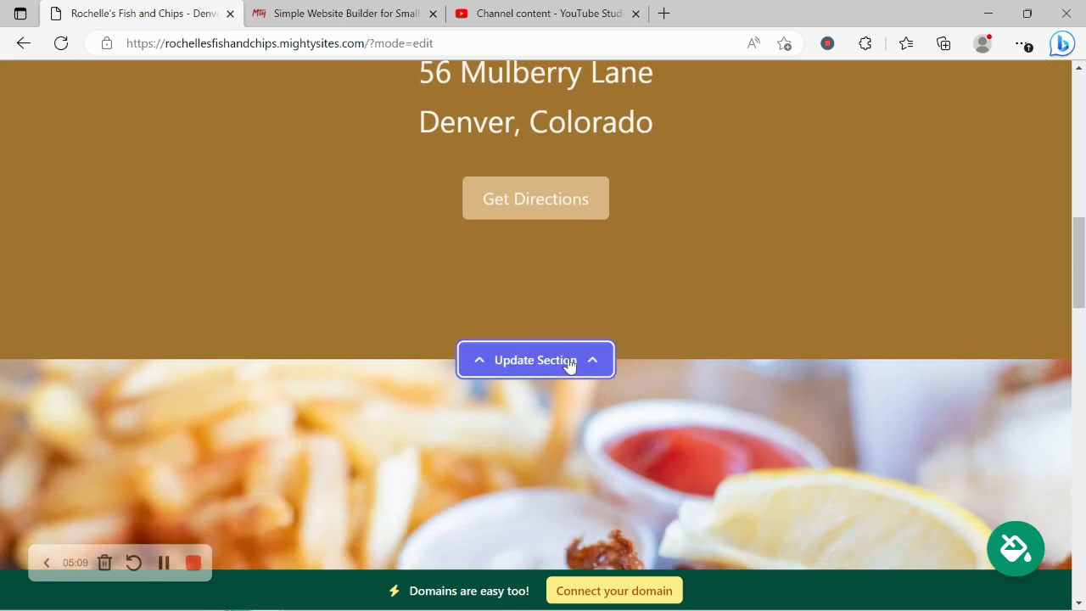
click(568, 363)
scroll(328, 281, down, 2)
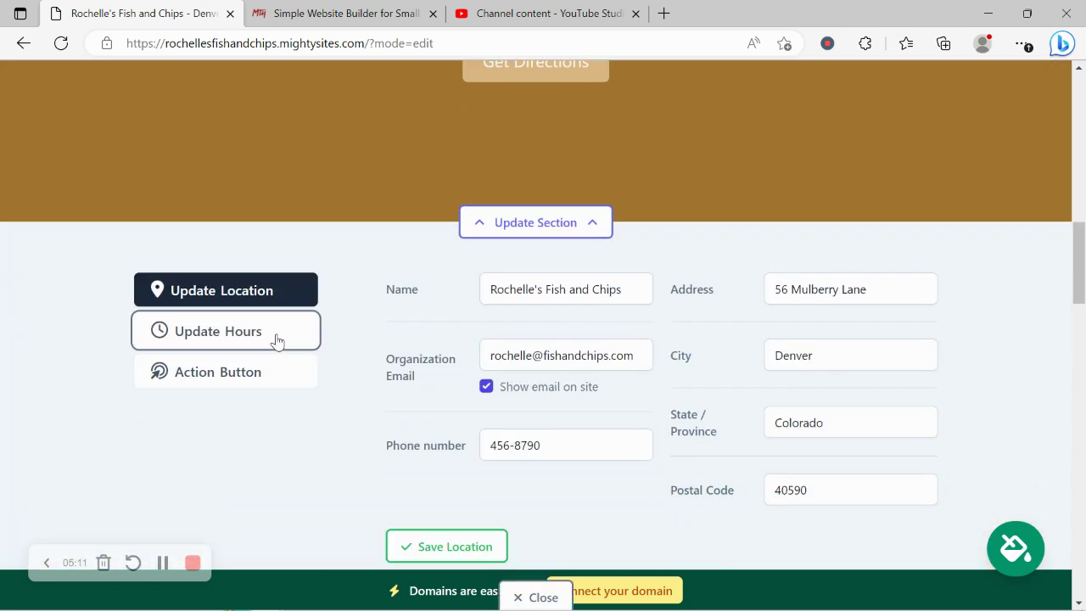
click(276, 341)
scroll(689, 329, up, 4)
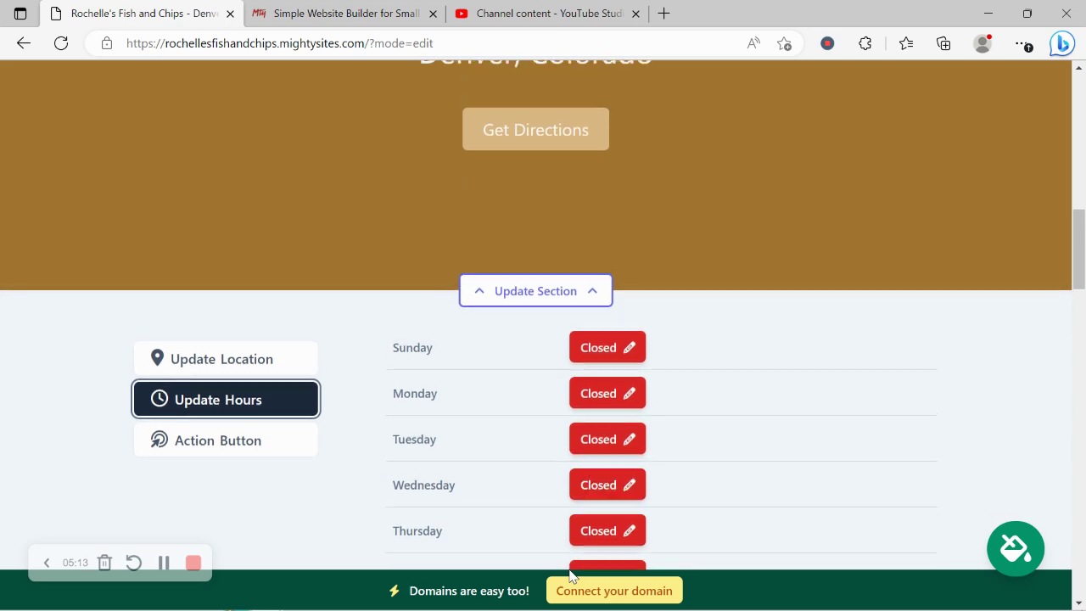
scroll(526, 449, down, 2)
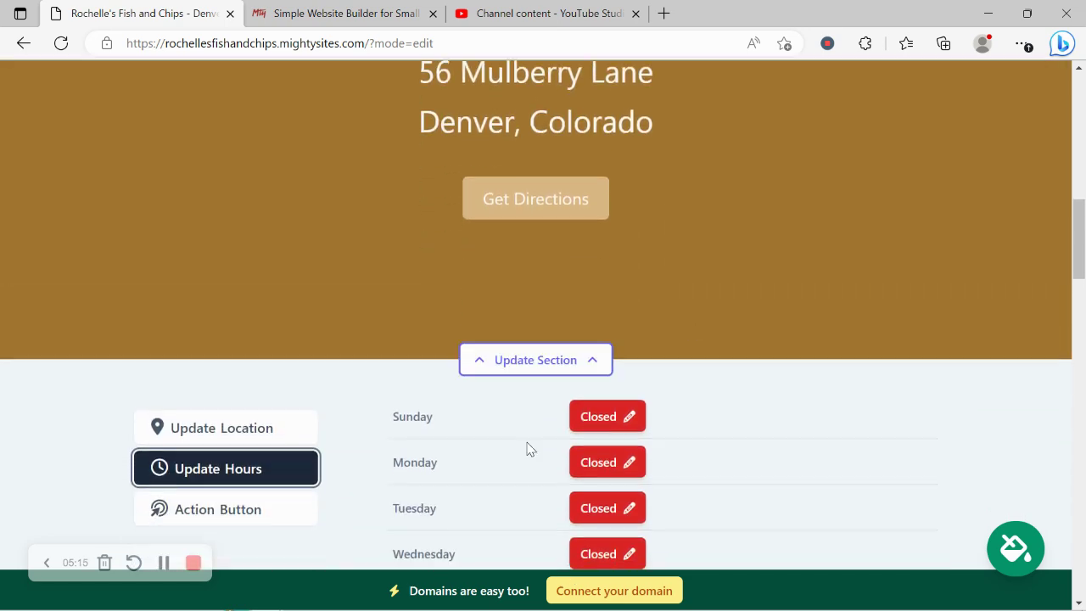
scroll(674, 273, down, 8)
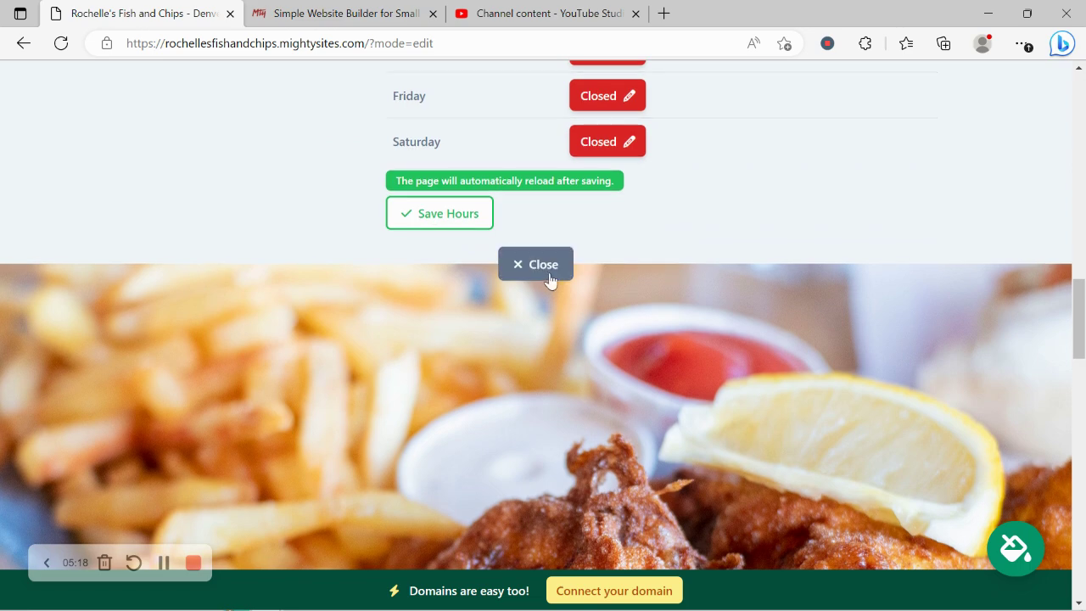
click(543, 265)
scroll(549, 280, down, 9)
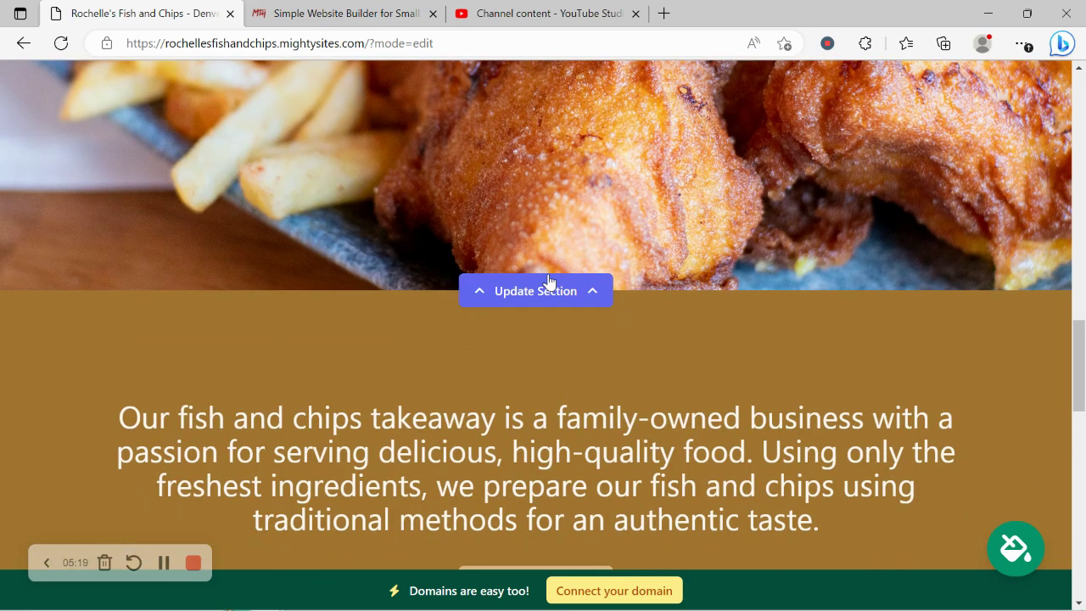
scroll(548, 280, down, 6)
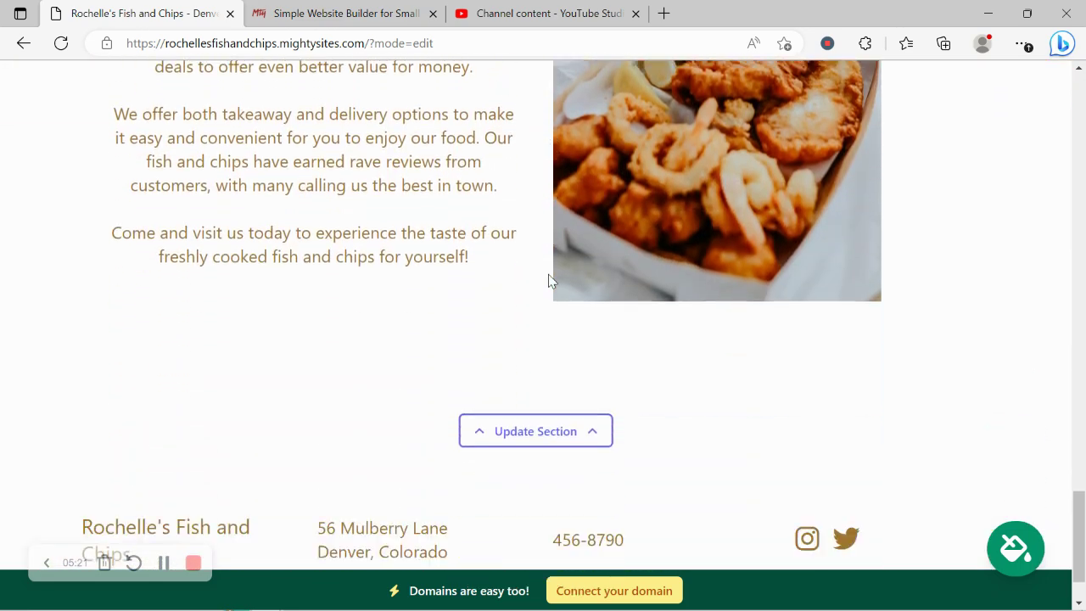
Step: Return to the dashboard and open rochellesfishandchips.mightysites.com in a new tab, scrolling through it
click(638, 590)
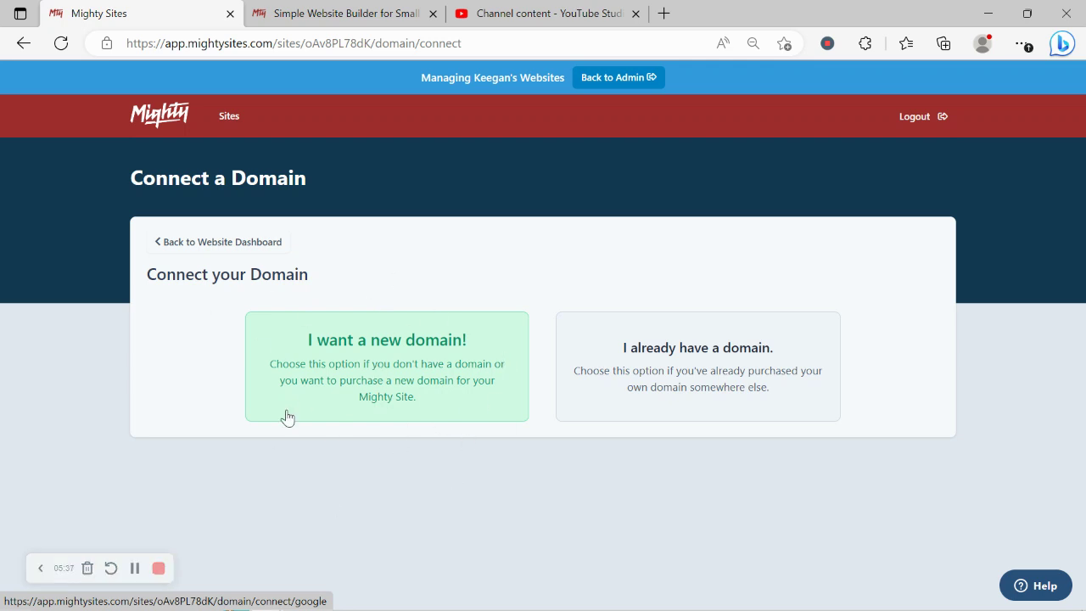
click(257, 242)
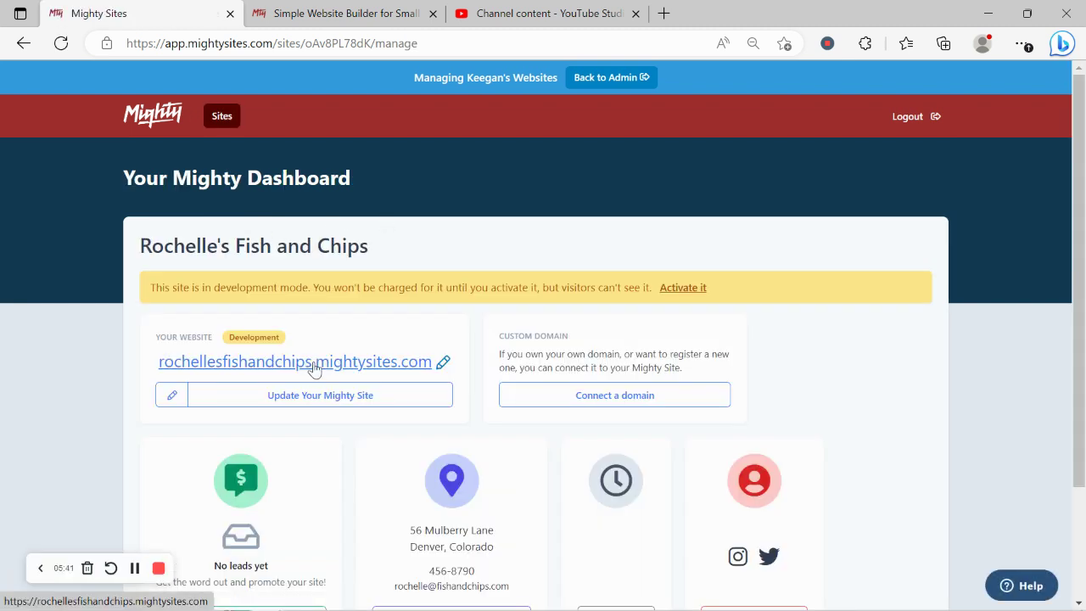
click(314, 363)
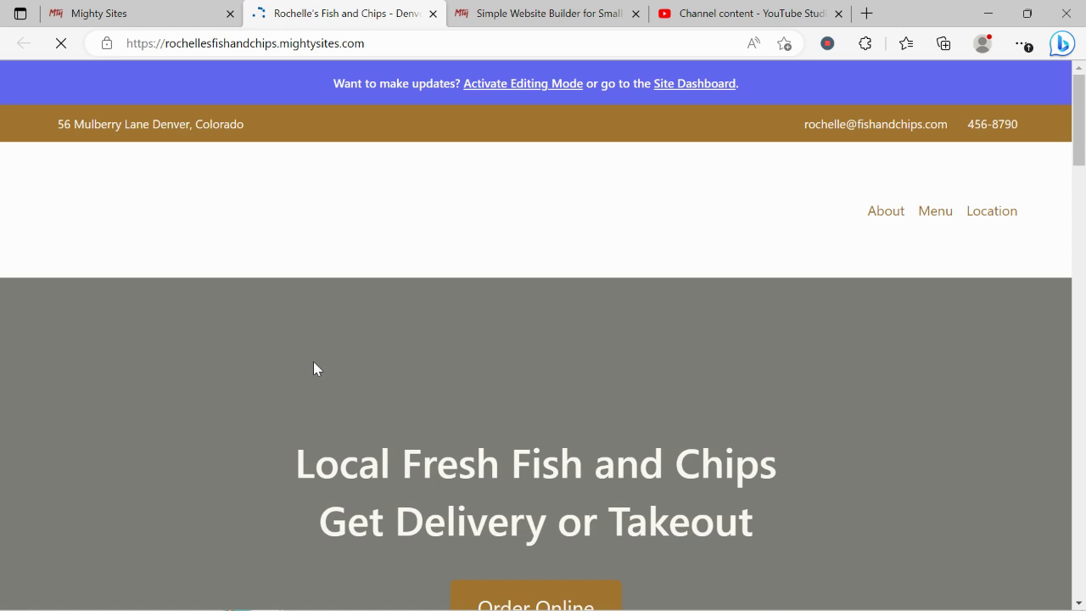
scroll(314, 362, down, 1)
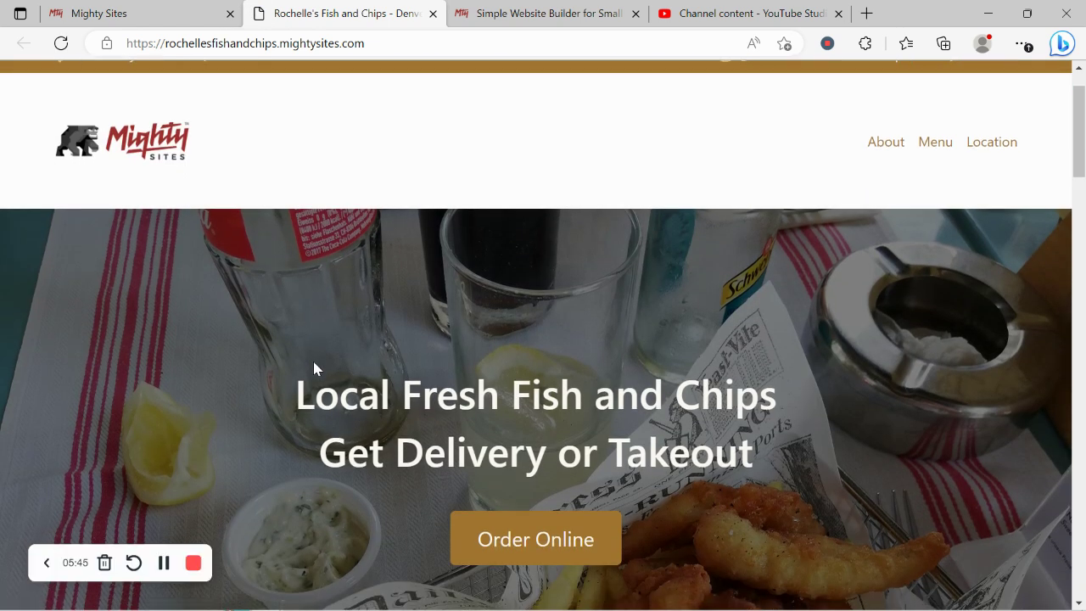
scroll(313, 362, down, 1)
scroll(314, 362, down, 7)
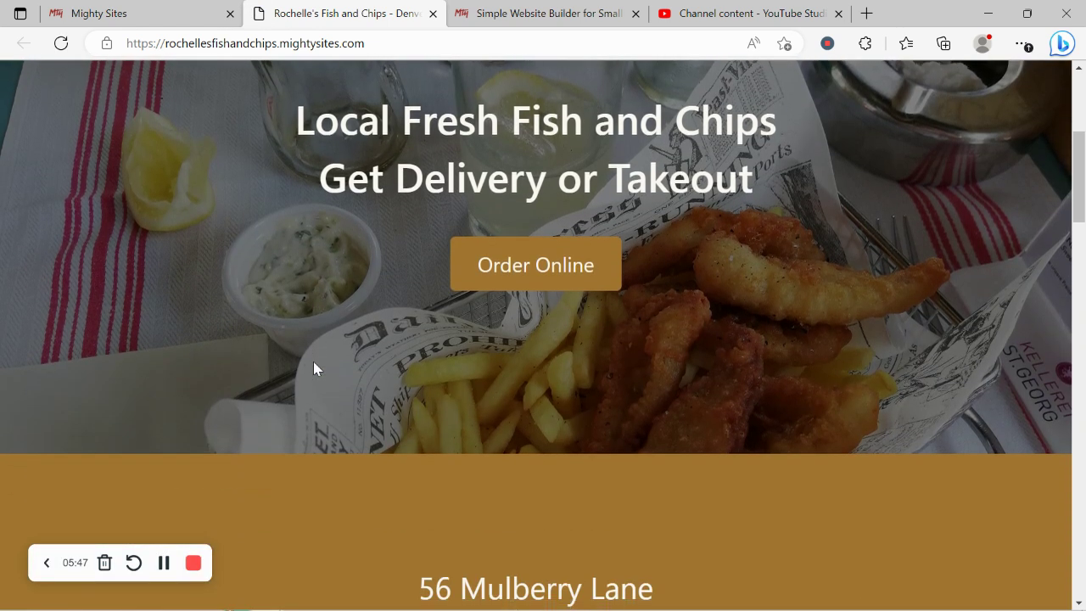
scroll(313, 368, down, 4)
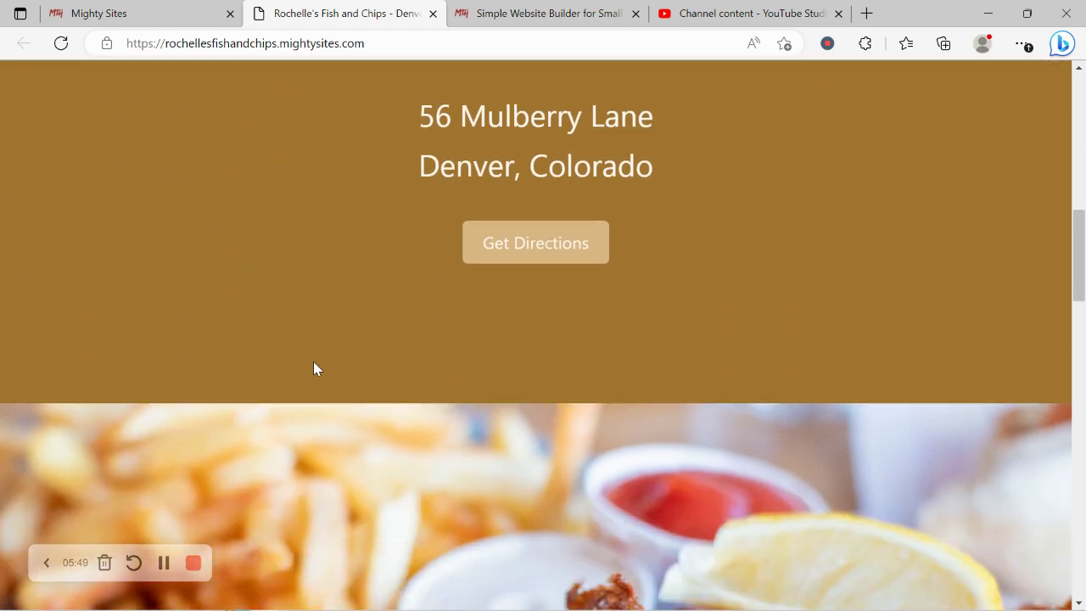
scroll(313, 363, down, 4)
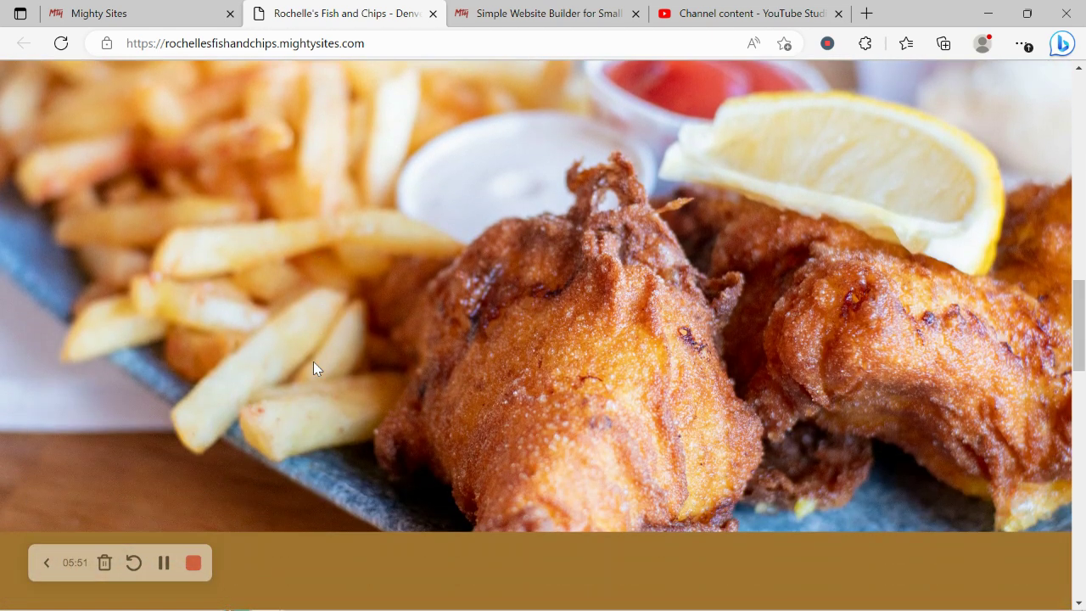